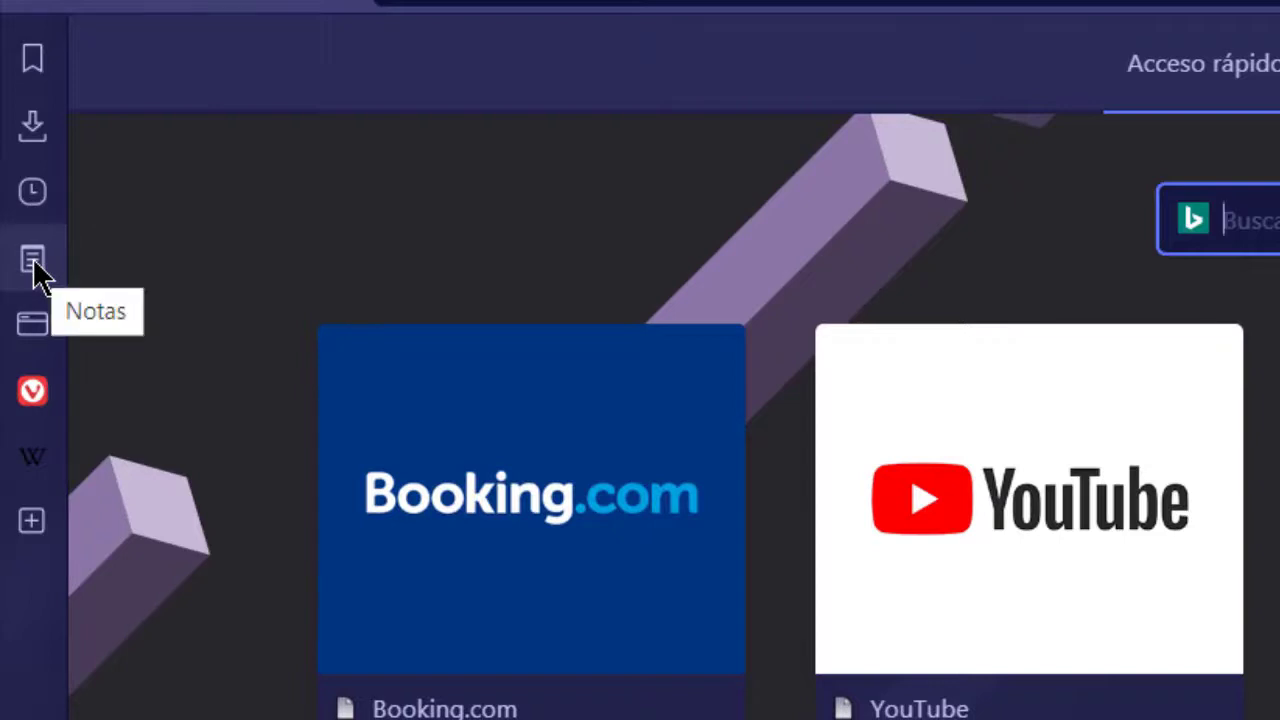
Step: Show the hidden side panel again, and turn break mode on and back off
{"action": "left_click", "coordinate": [33, 524]}
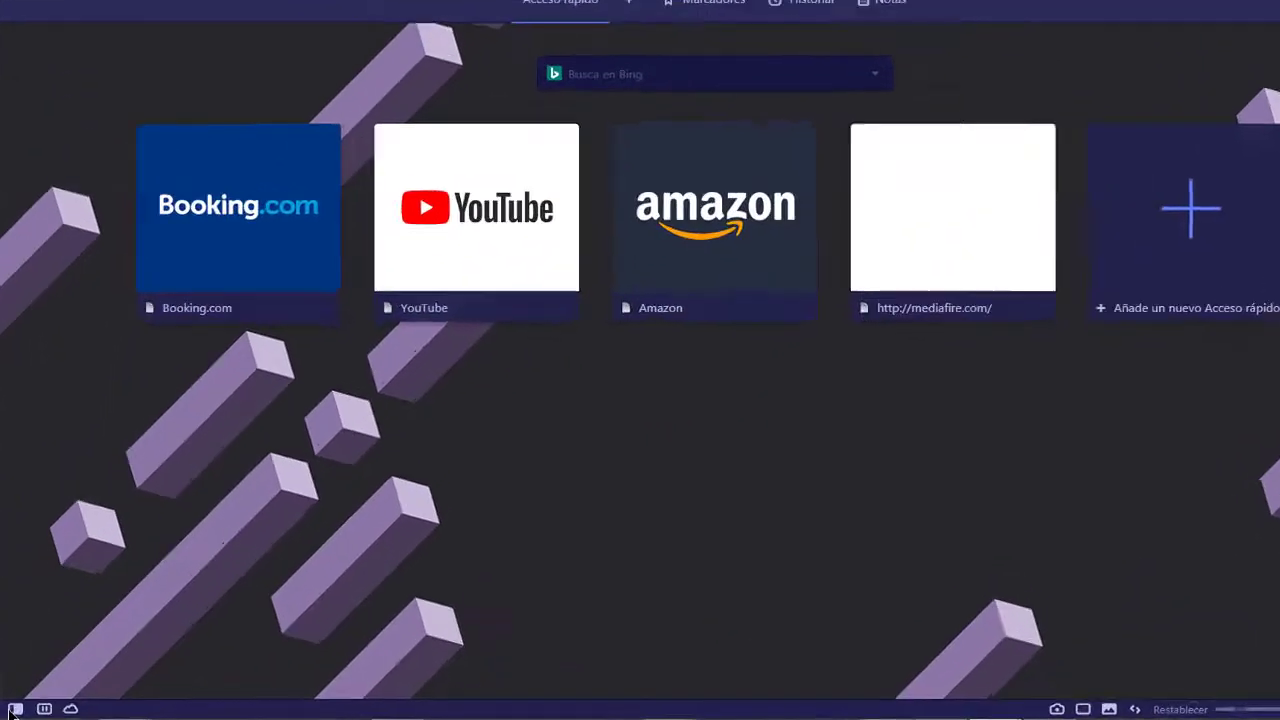
{"action": "left_click", "coordinate": [14, 710]}
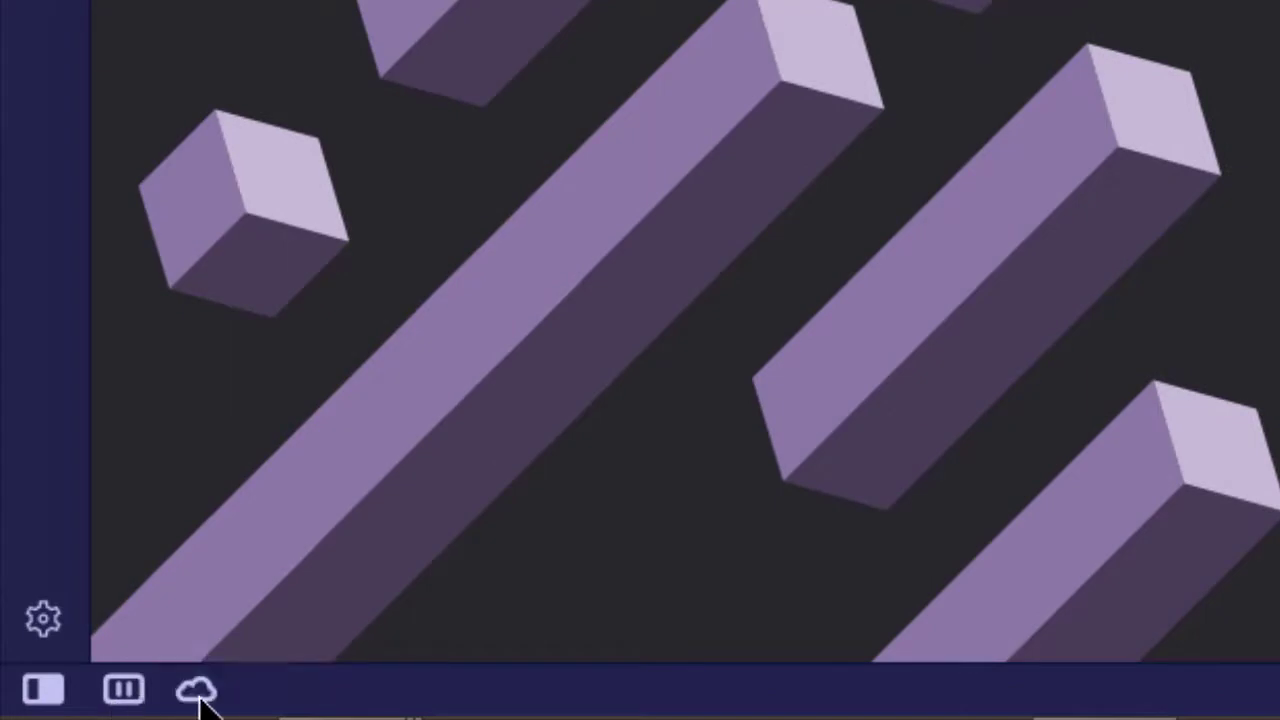
{"action": "left_click", "coordinate": [123, 690]}
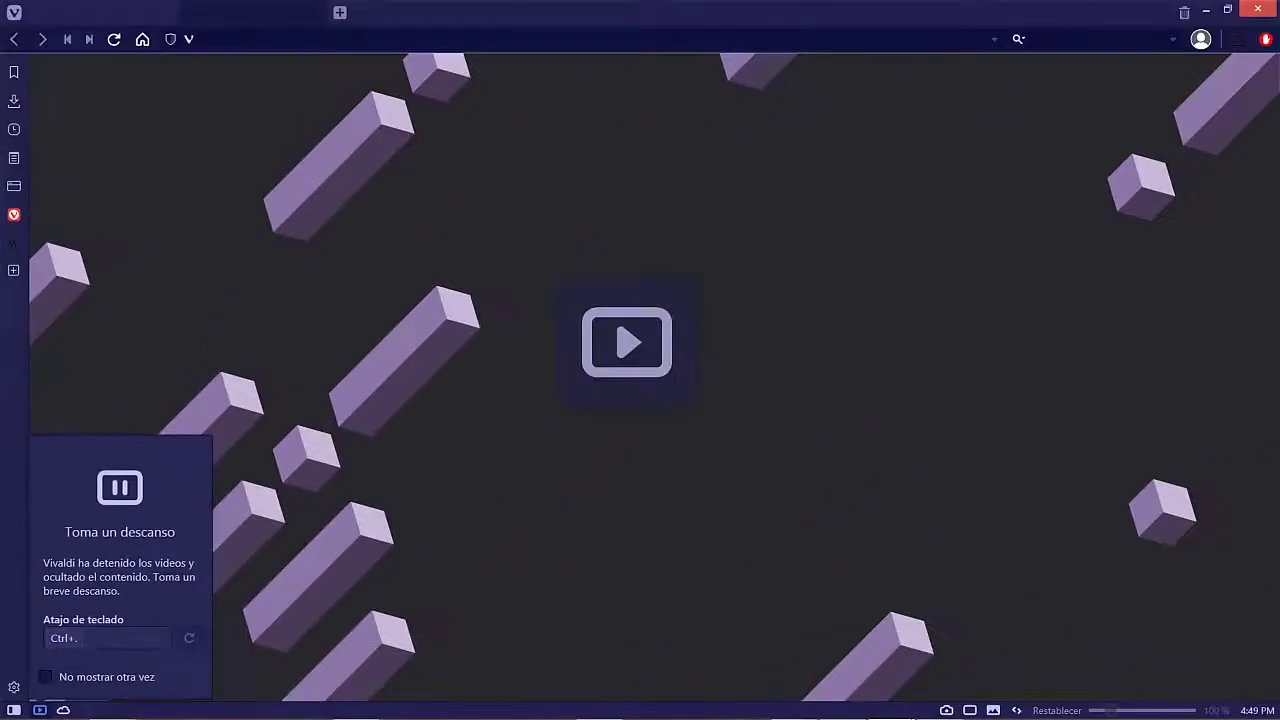
{"action": "left_click", "coordinate": [40, 710]}
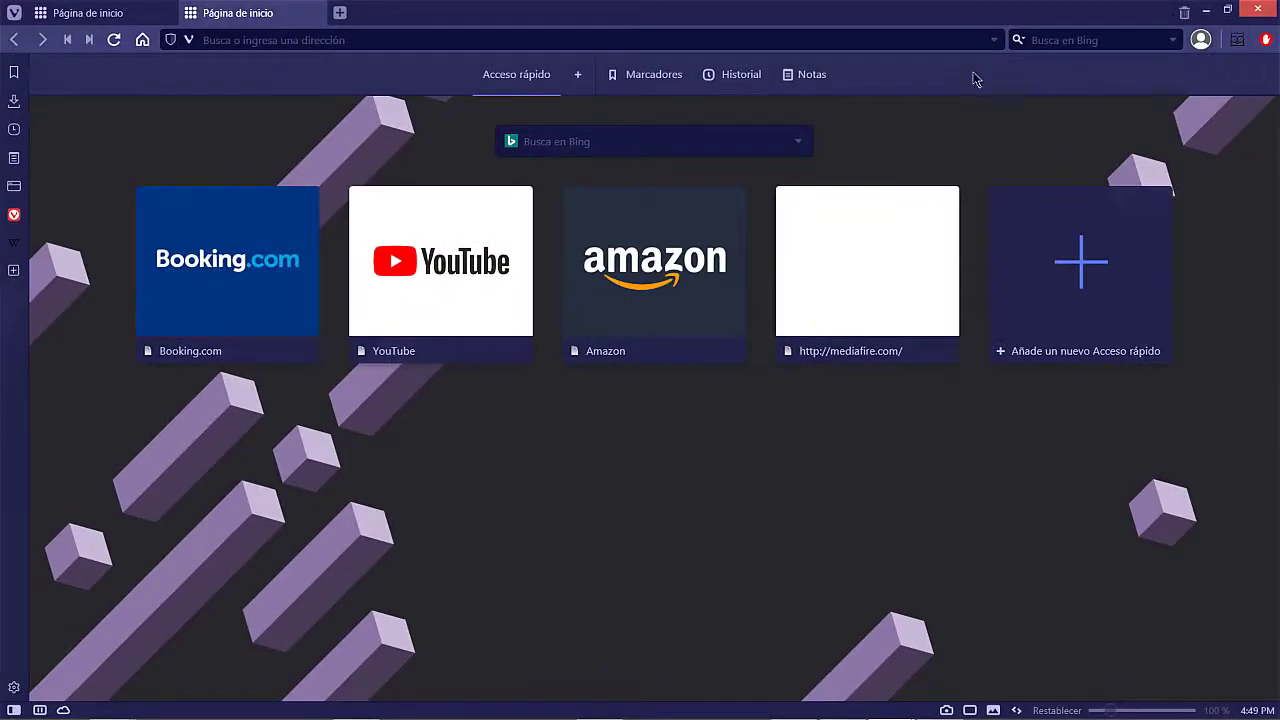
Step: Examine the search engines offered by the search field and the options offered for the browser profile
{"action": "left_click", "coordinate": [1020, 41]}
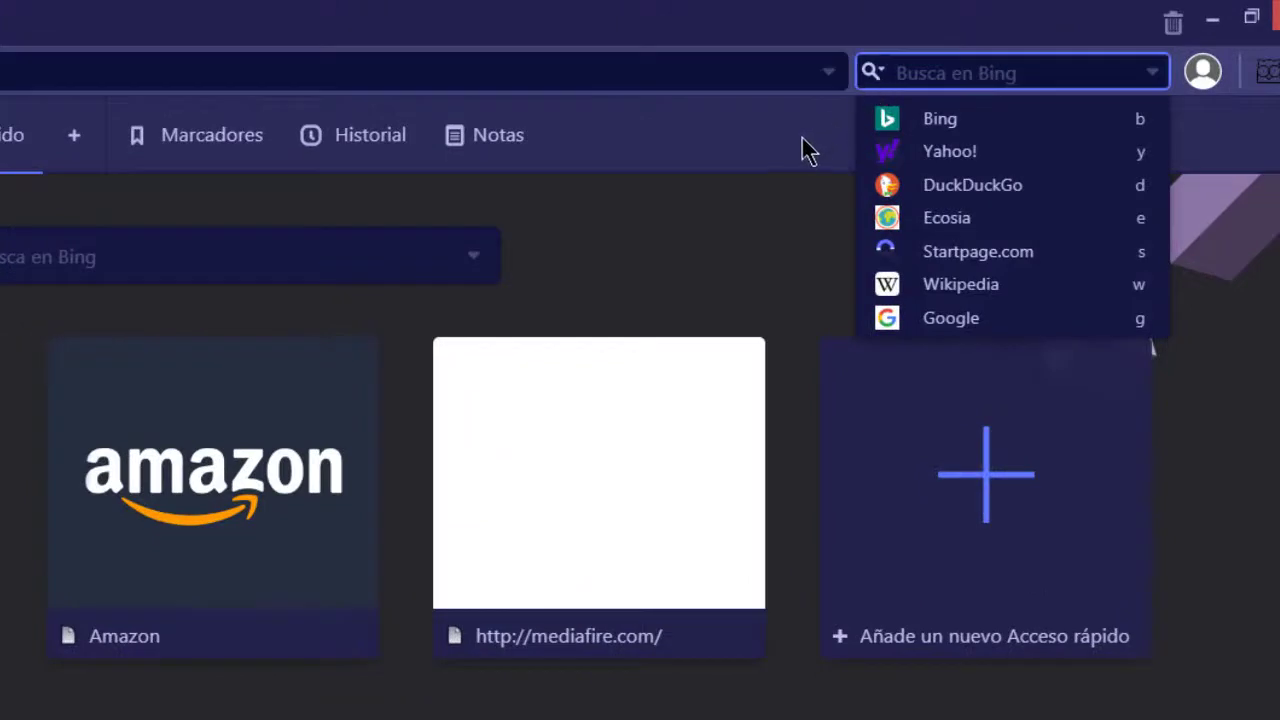
{"action": "left_click", "coordinate": [805, 154]}
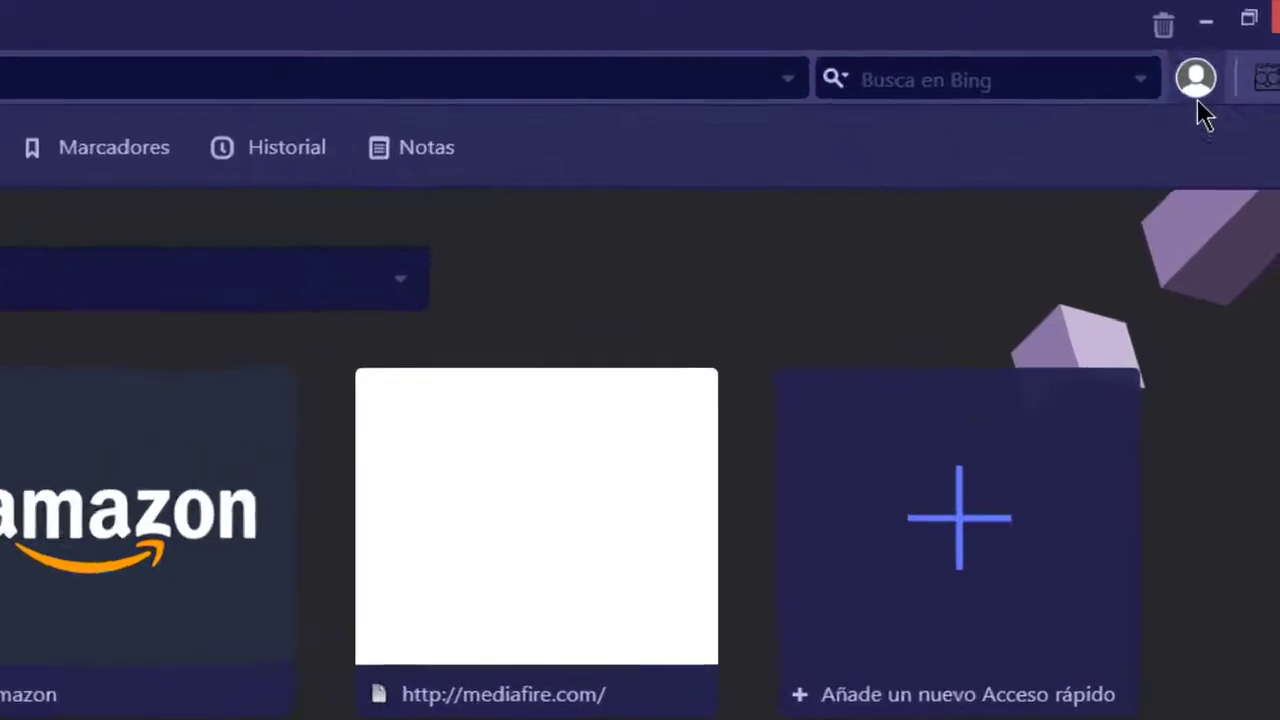
{"action": "left_click", "coordinate": [1202, 74]}
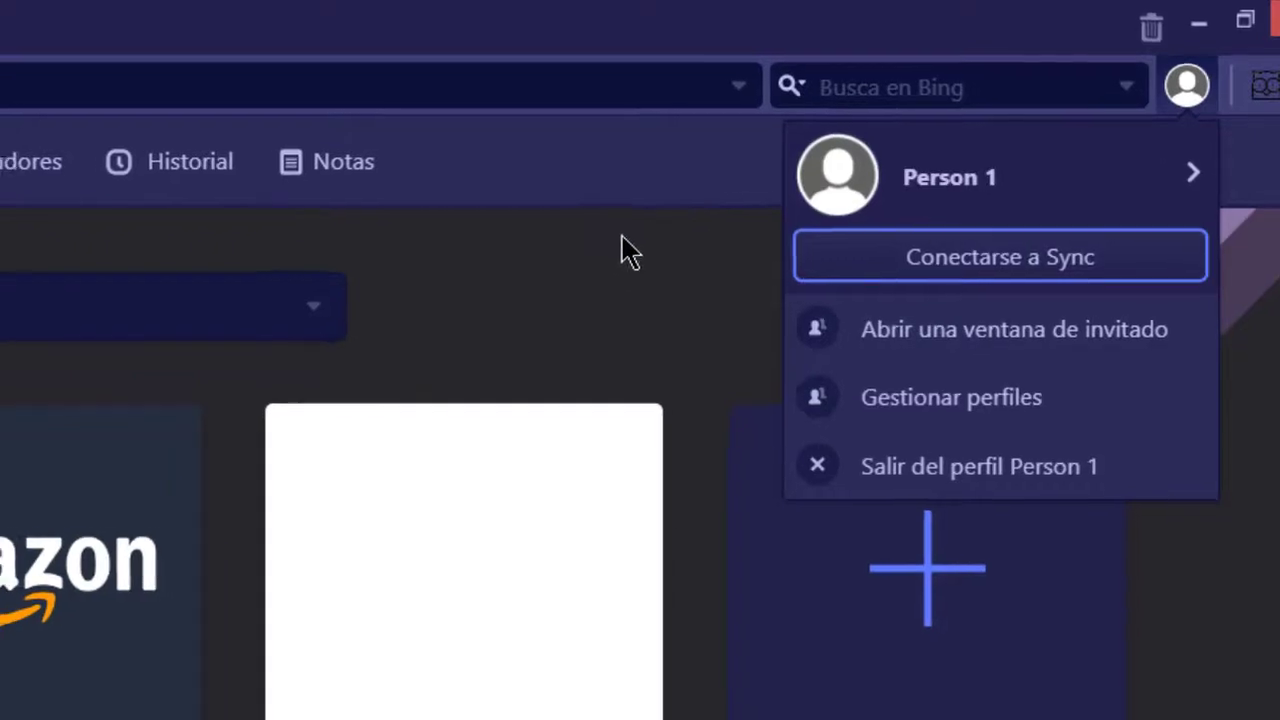
{"action": "left_click", "coordinate": [628, 250]}
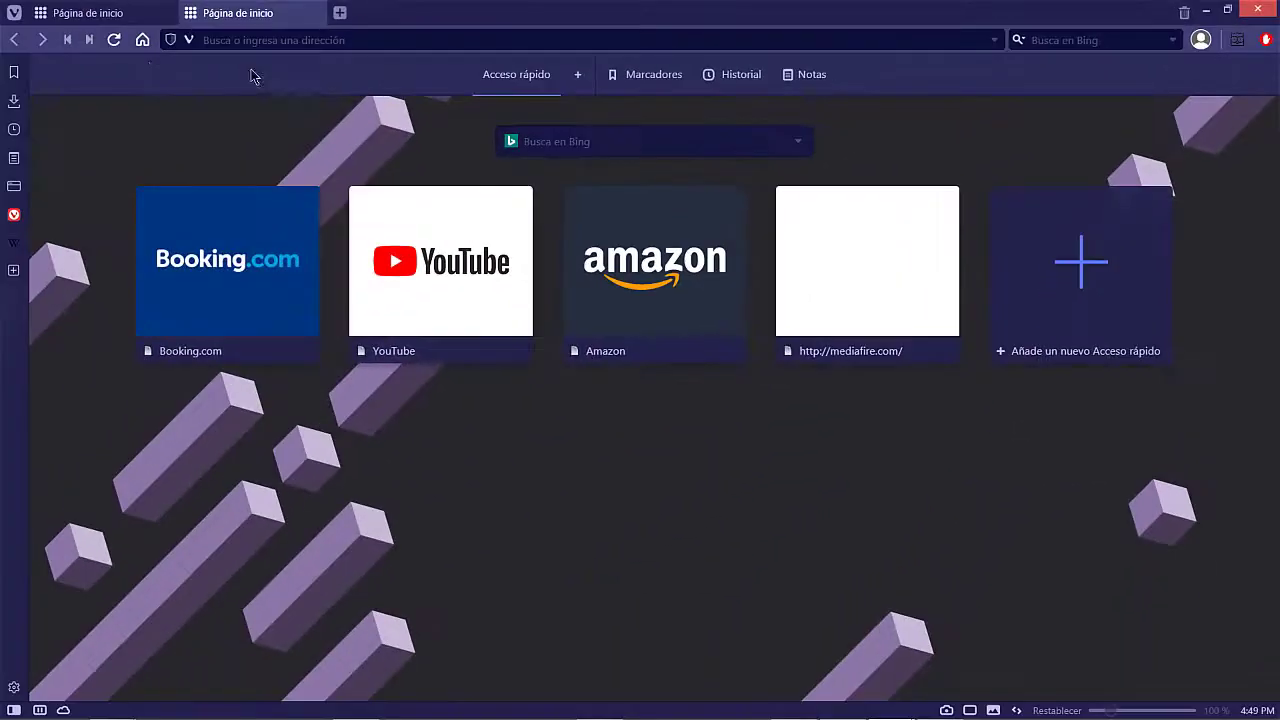
Step: Examine the commands that Vivaldi's main menu offers under Archivo, Edición, Vista, Marcadores, Herramientas, Ventana and Ayuda
{"action": "left_click", "coordinate": [18, 20]}
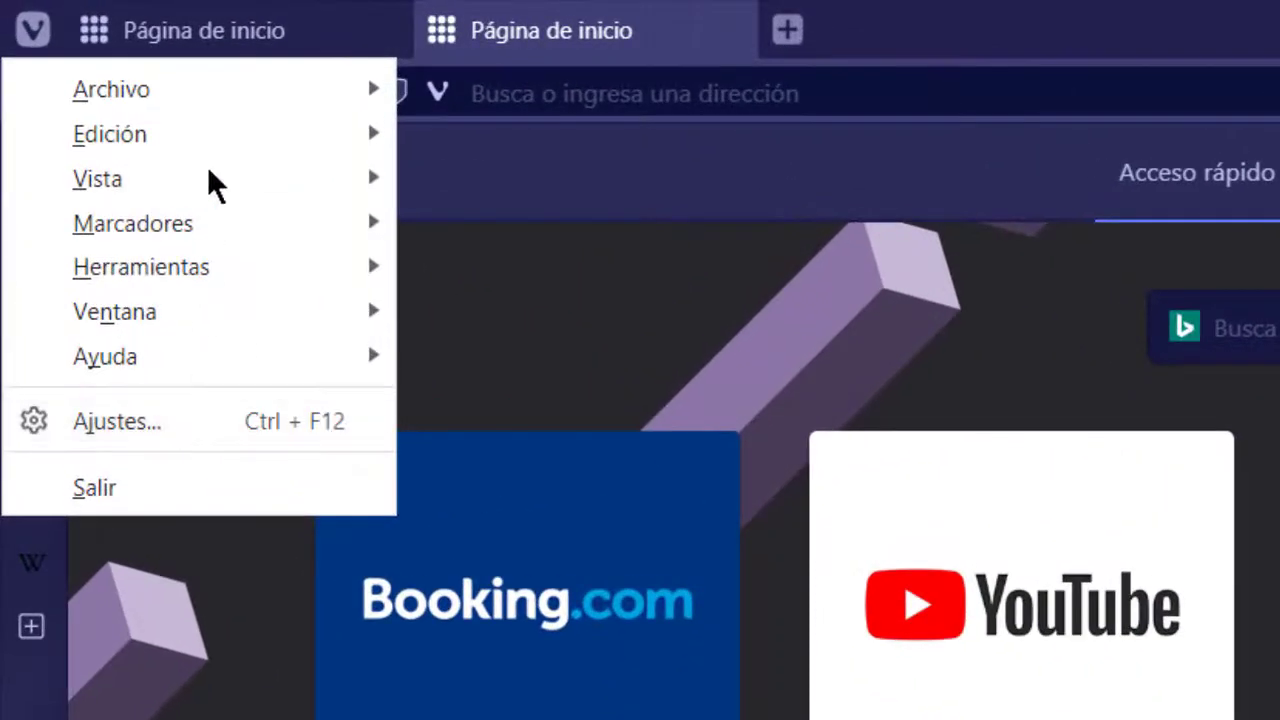
{"action": "mouse_move", "coordinate": [202, 80]}
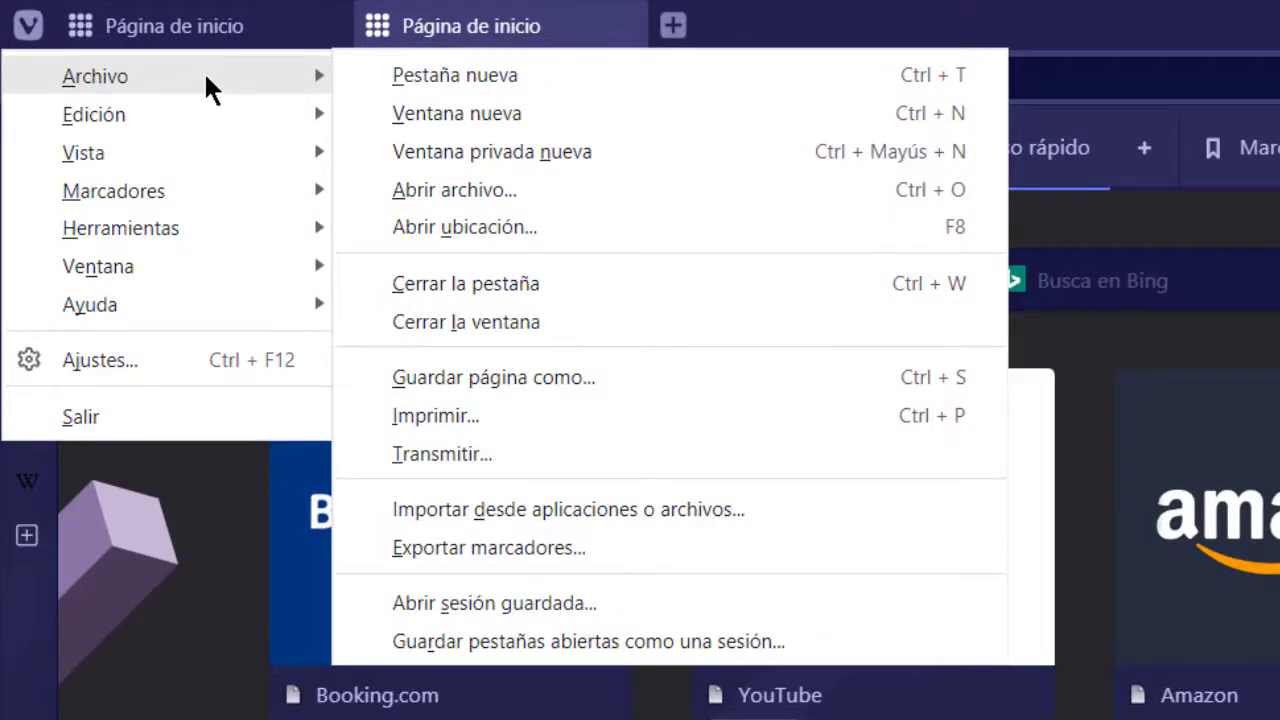
{"action": "mouse_move", "coordinate": [224, 112]}
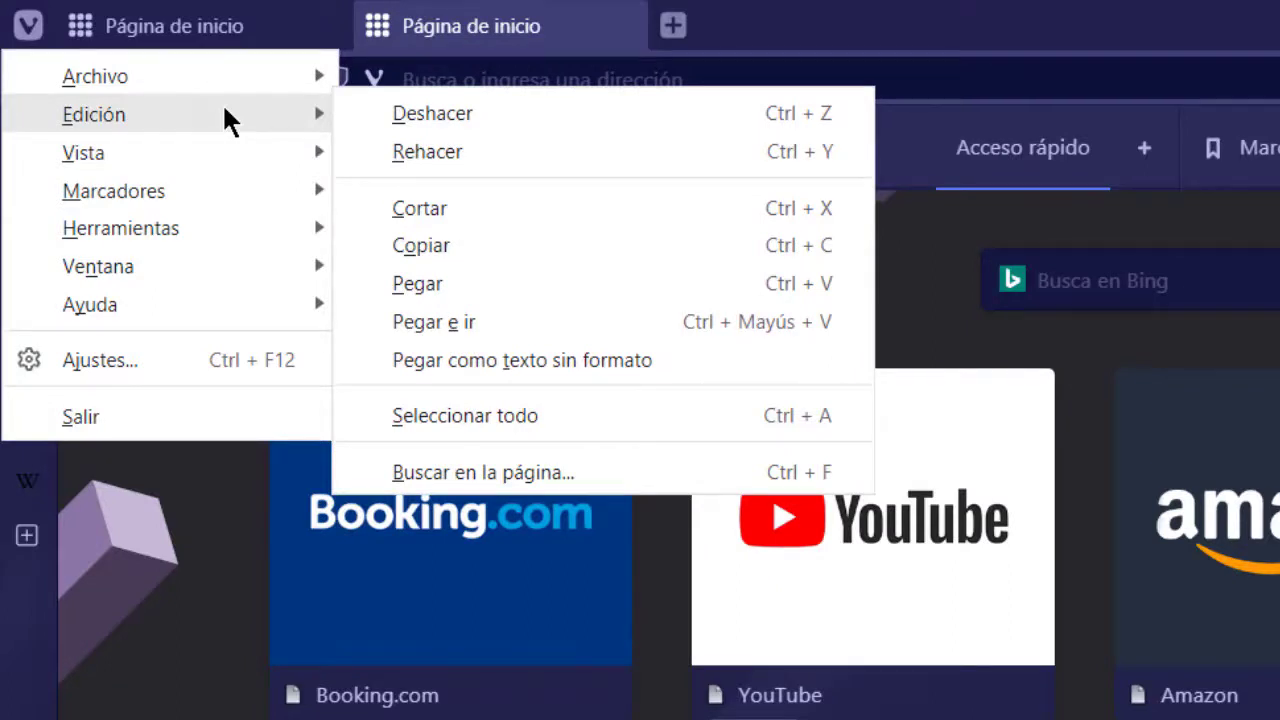
{"action": "mouse_move", "coordinate": [250, 150]}
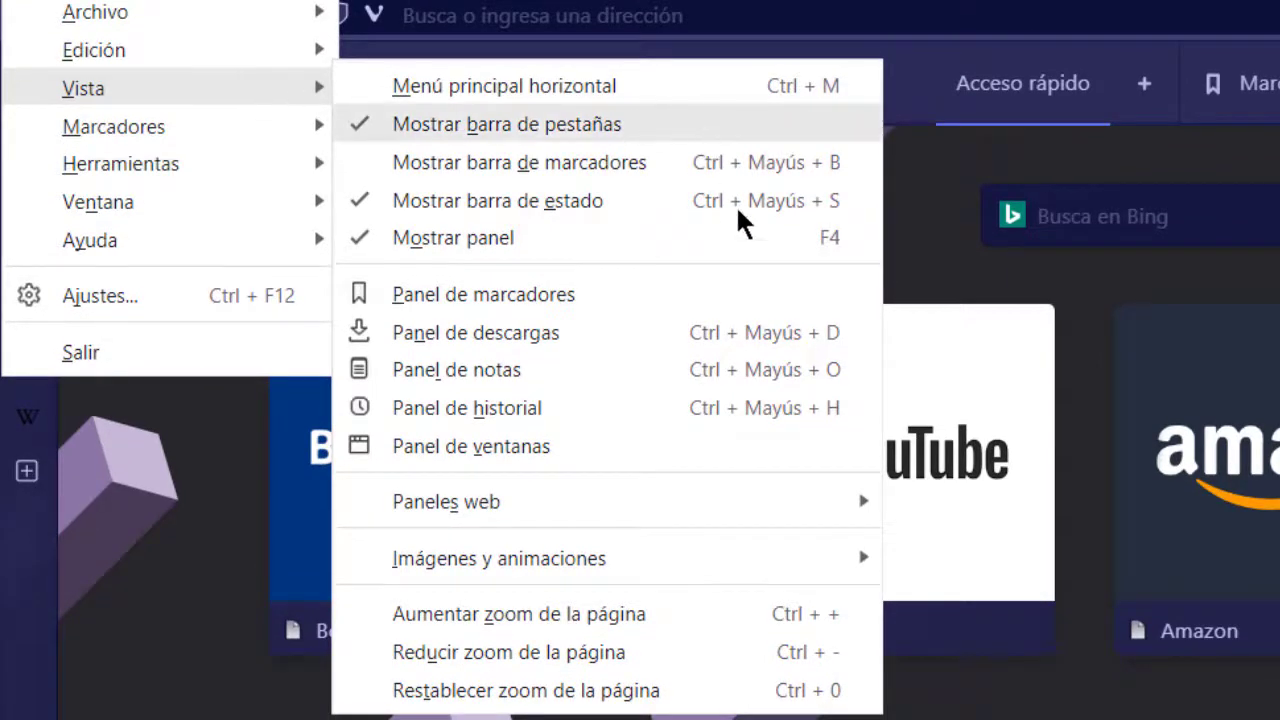
{"action": "mouse_move", "coordinate": [799, 499]}
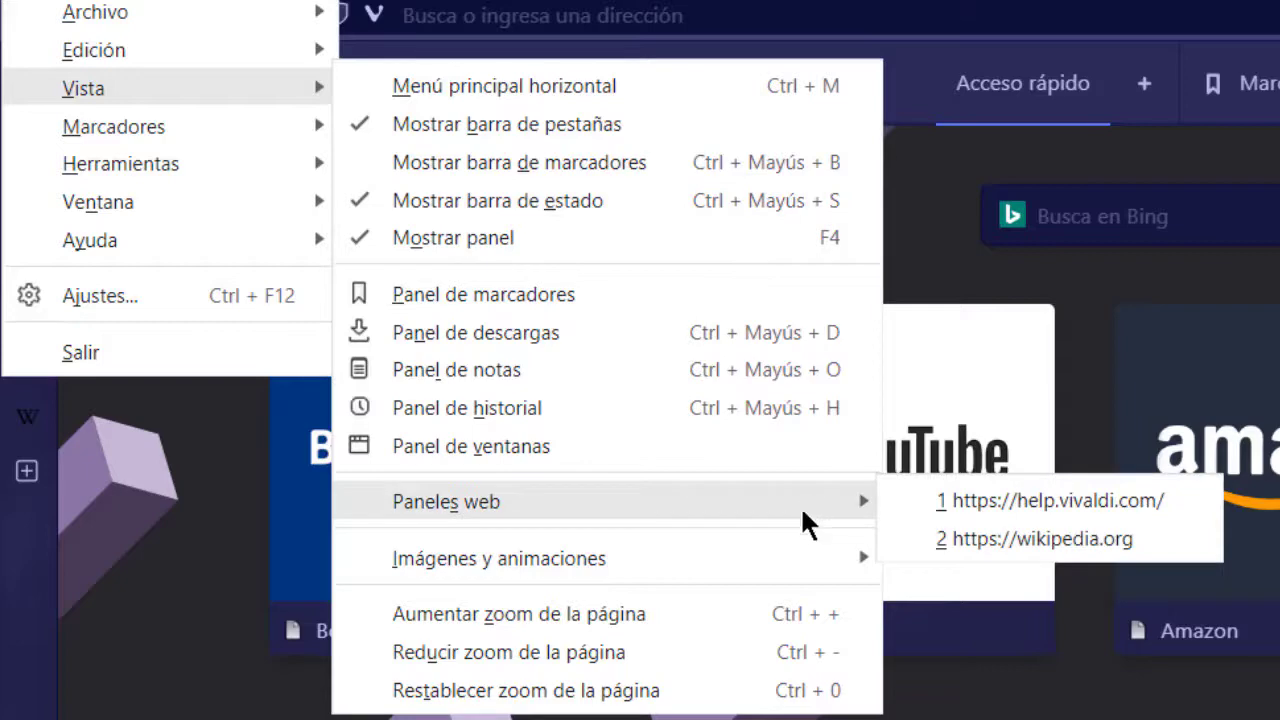
{"action": "mouse_move", "coordinate": [819, 552]}
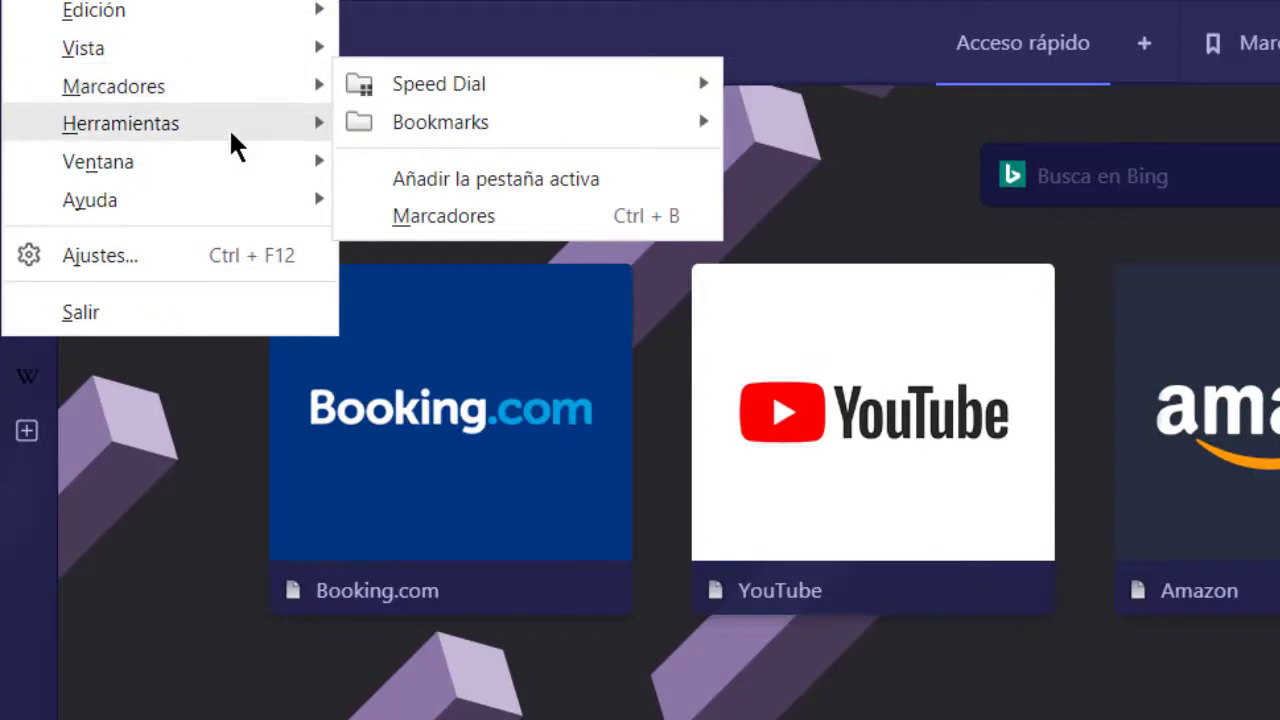
{"action": "mouse_move", "coordinate": [231, 134]}
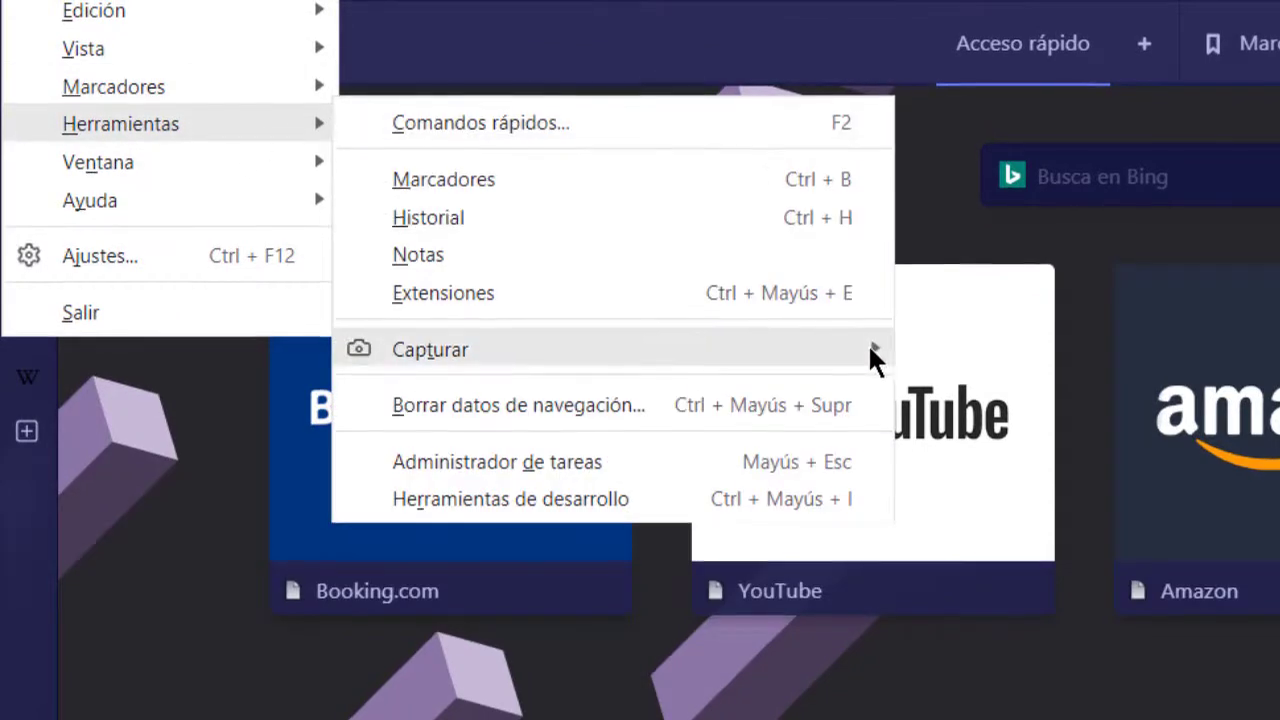
{"action": "mouse_move", "coordinate": [869, 349]}
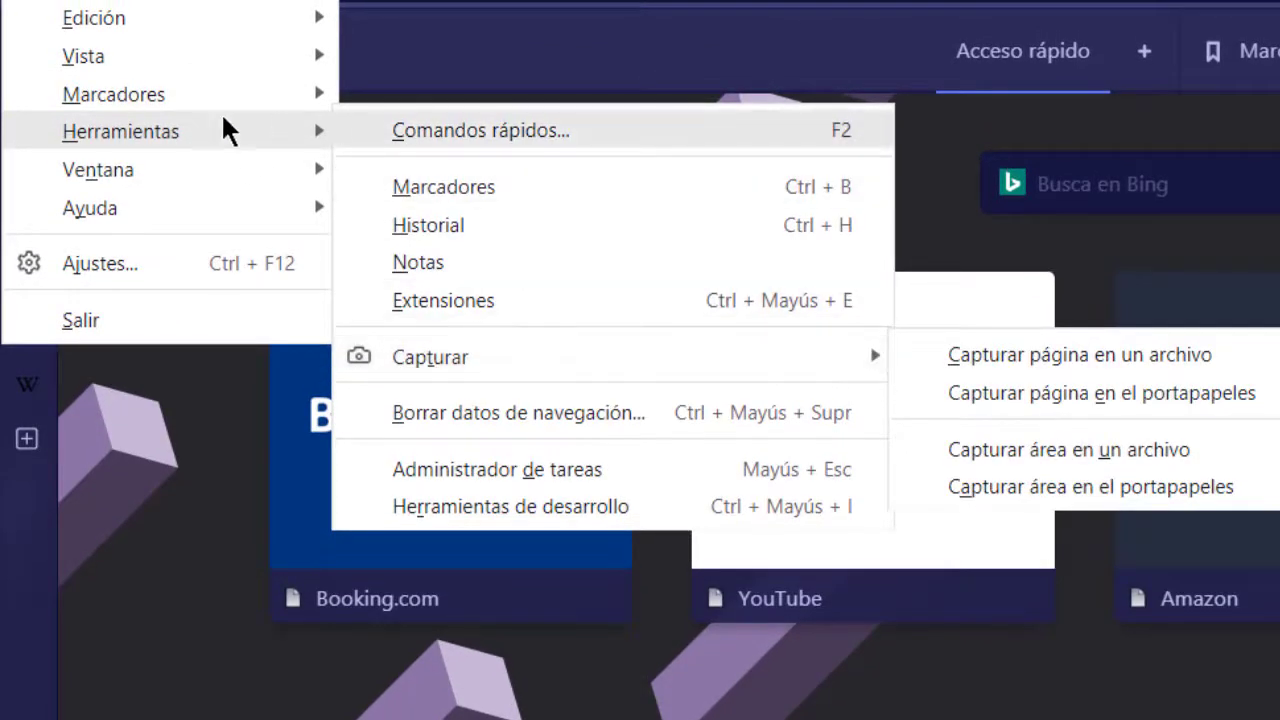
{"action": "mouse_move", "coordinate": [185, 178]}
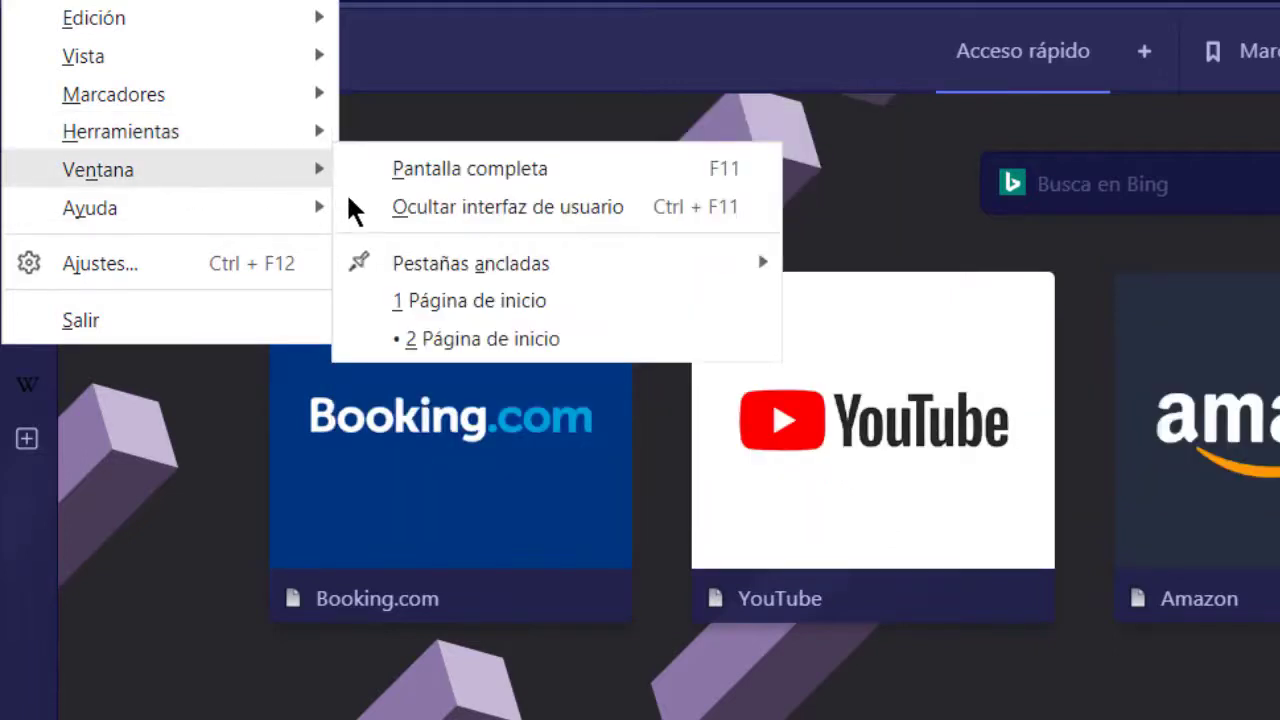
{"action": "mouse_move", "coordinate": [484, 258]}
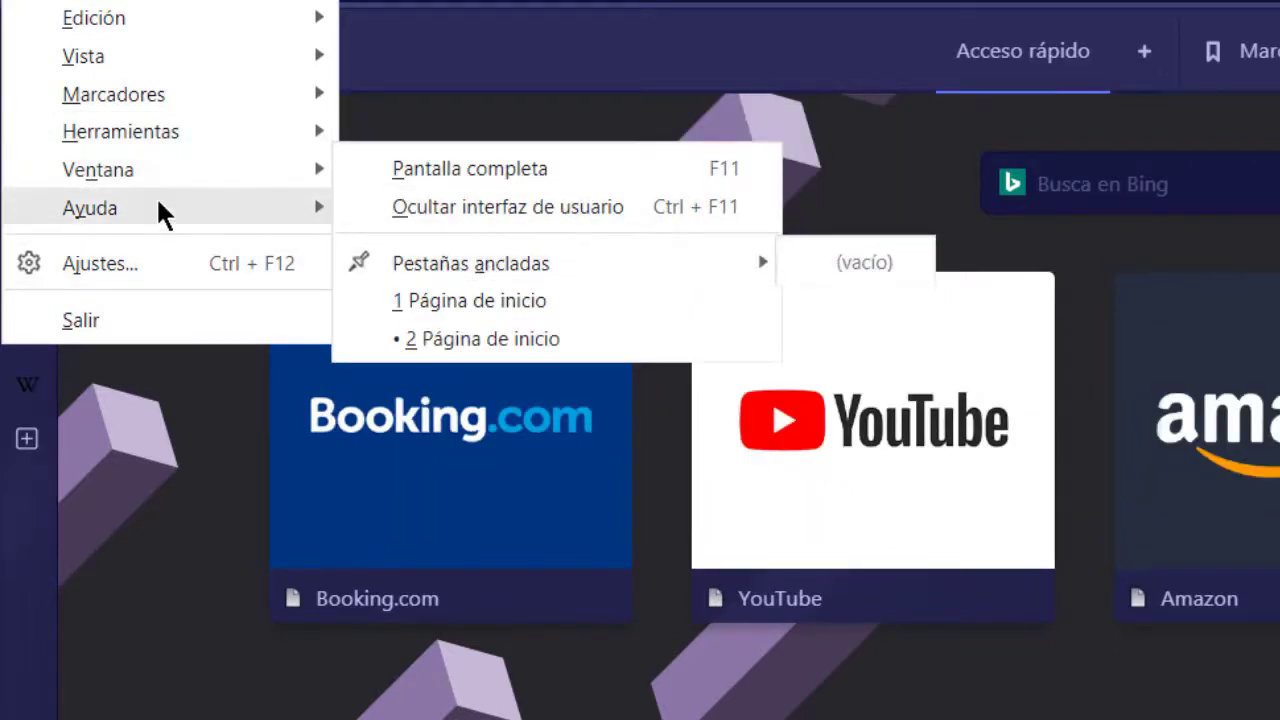
{"action": "mouse_move", "coordinate": [158, 204]}
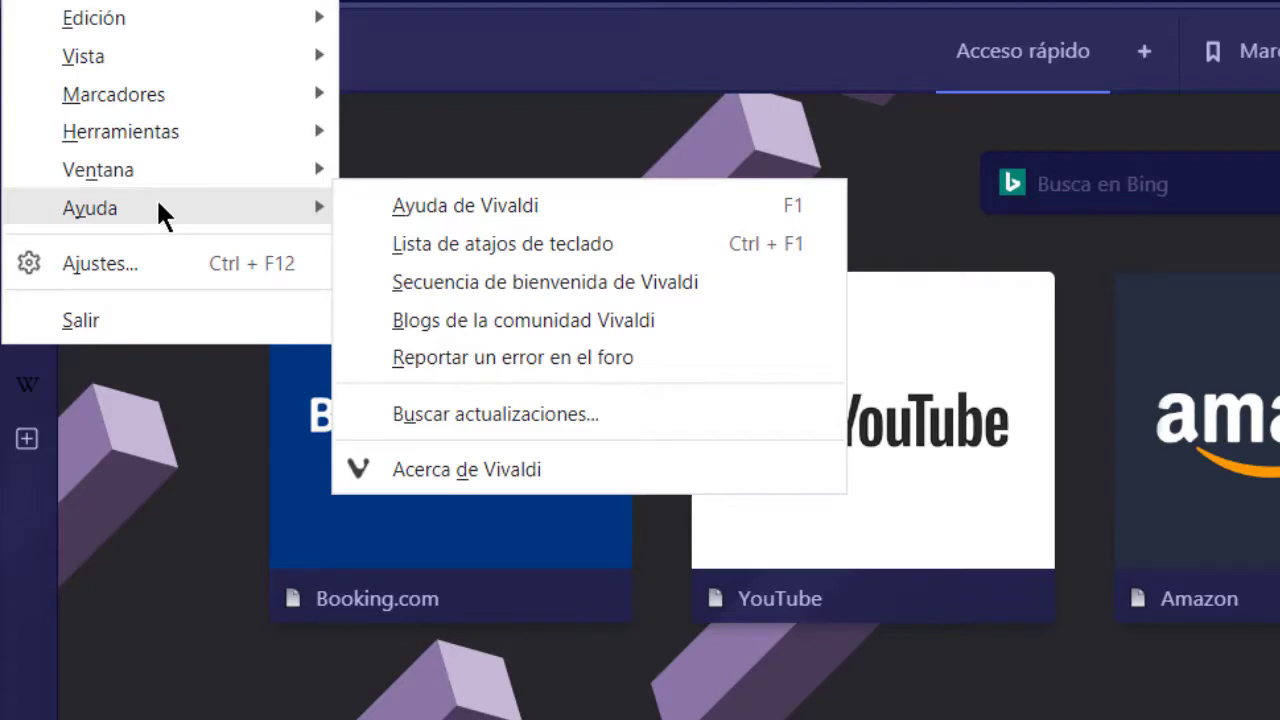
Step: Open the browser settings and display all setting categories together
{"action": "left_click", "coordinate": [177, 264]}
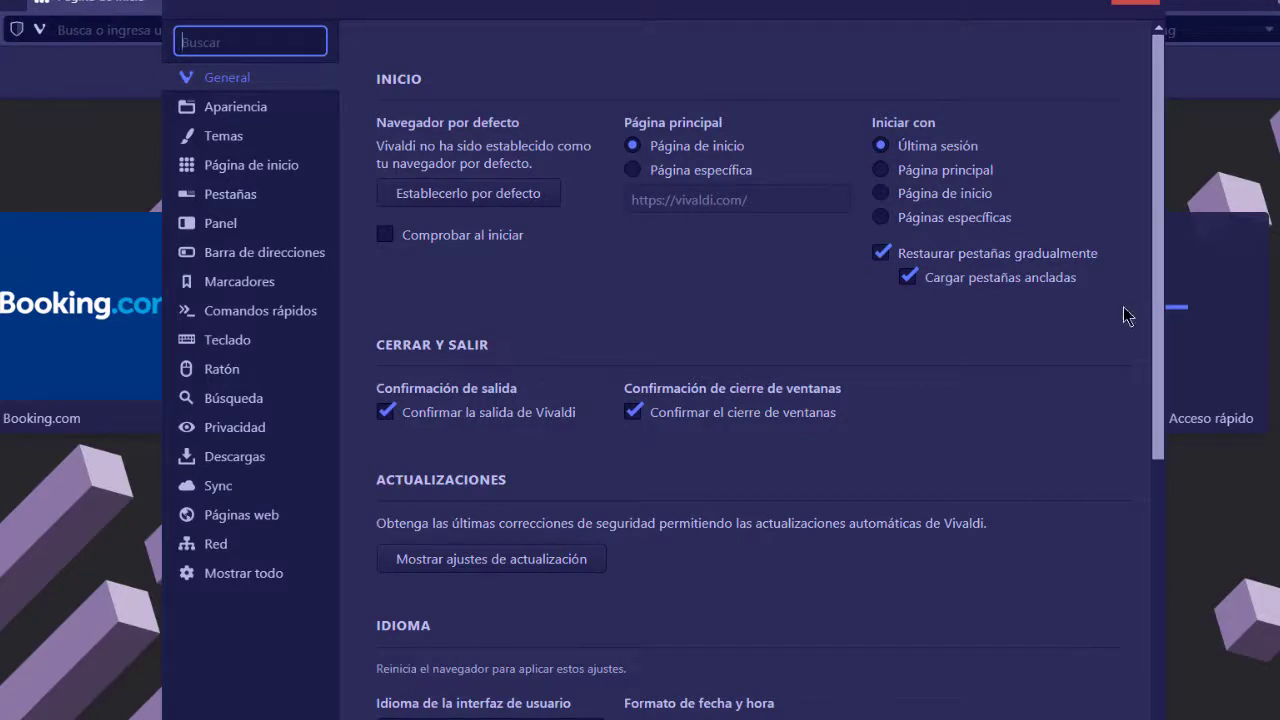
{"action": "left_click", "coordinate": [254, 573]}
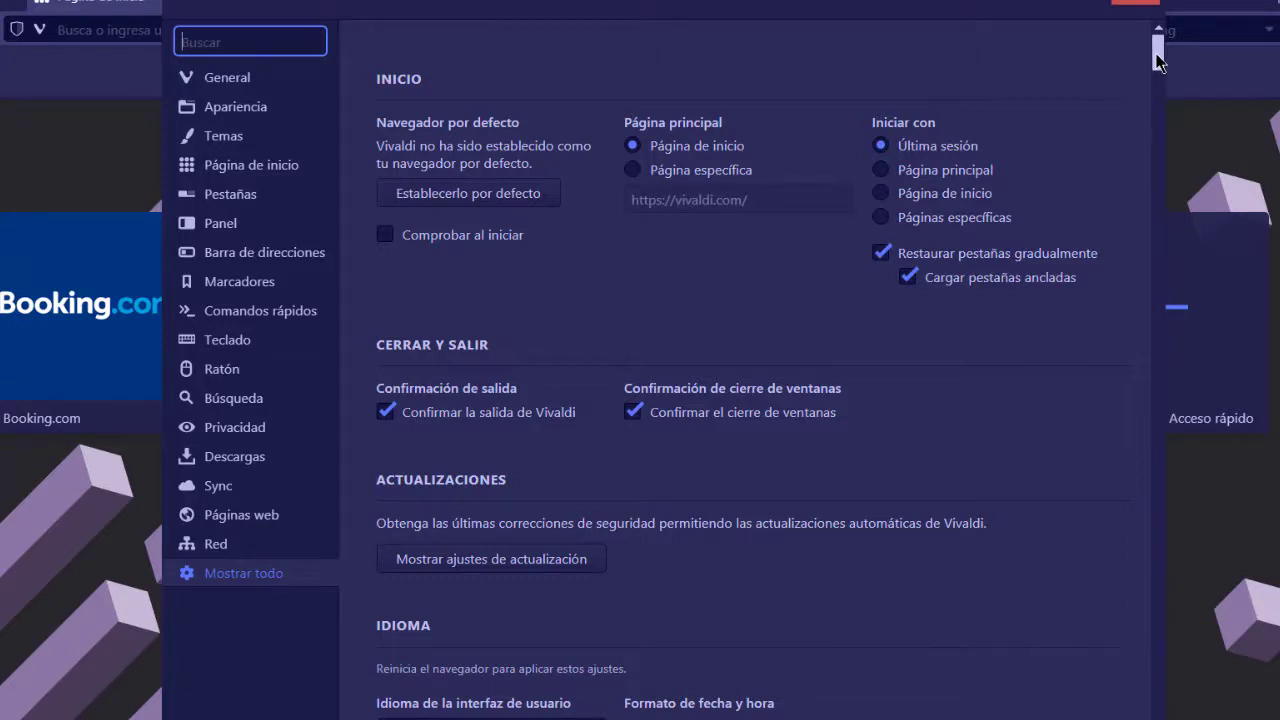
Step: Examine the choices for the date and time format and the interface language in the Idioma settings, leaving both unchanged
{"action": "left_click_drag", "start_coordinate": [1157, 60], "coordinate": [1157, 81]}
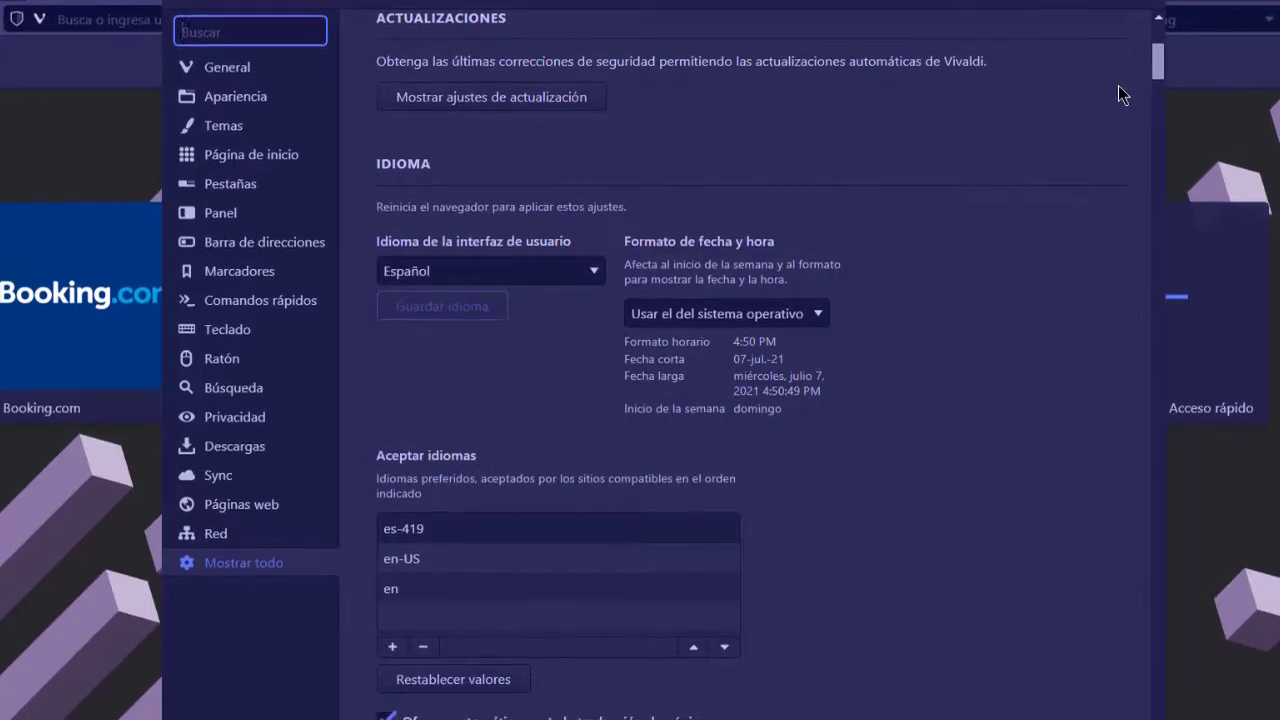
{"action": "scroll", "coordinate": [1155, 58], "scroll_direction": "down", "scroll_amount": 1}
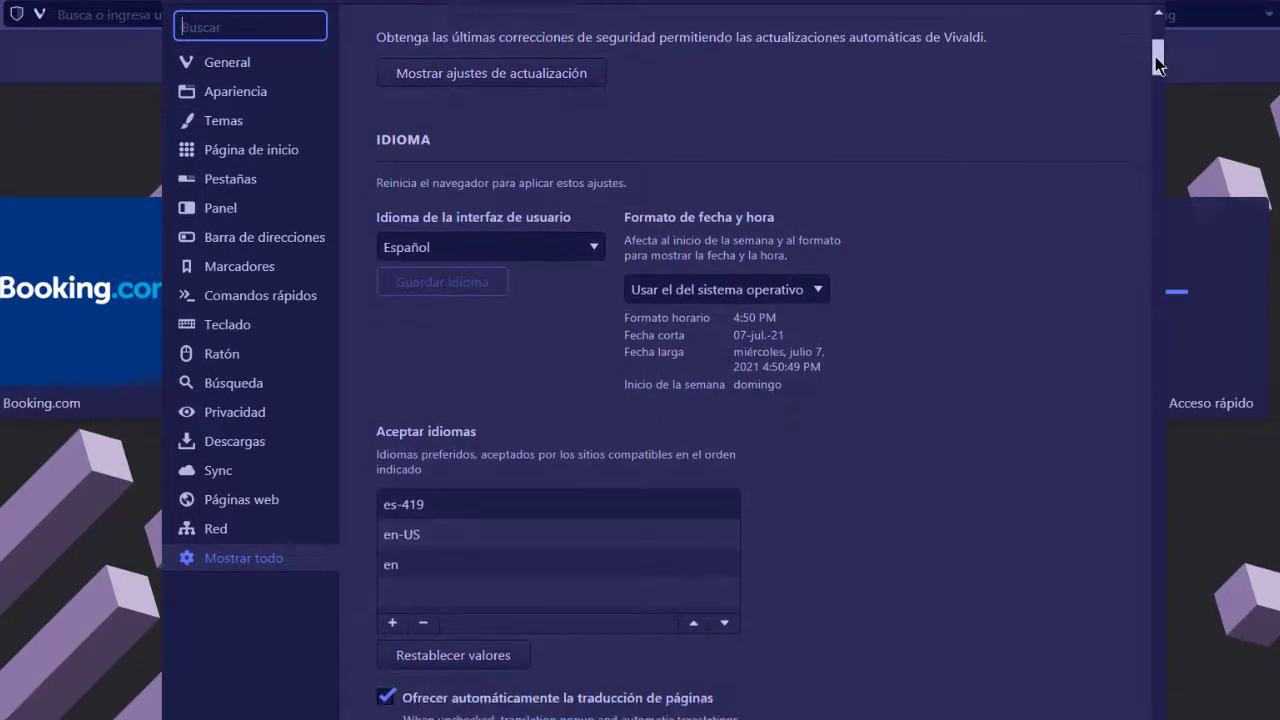
{"action": "left_click", "coordinate": [787, 251]}
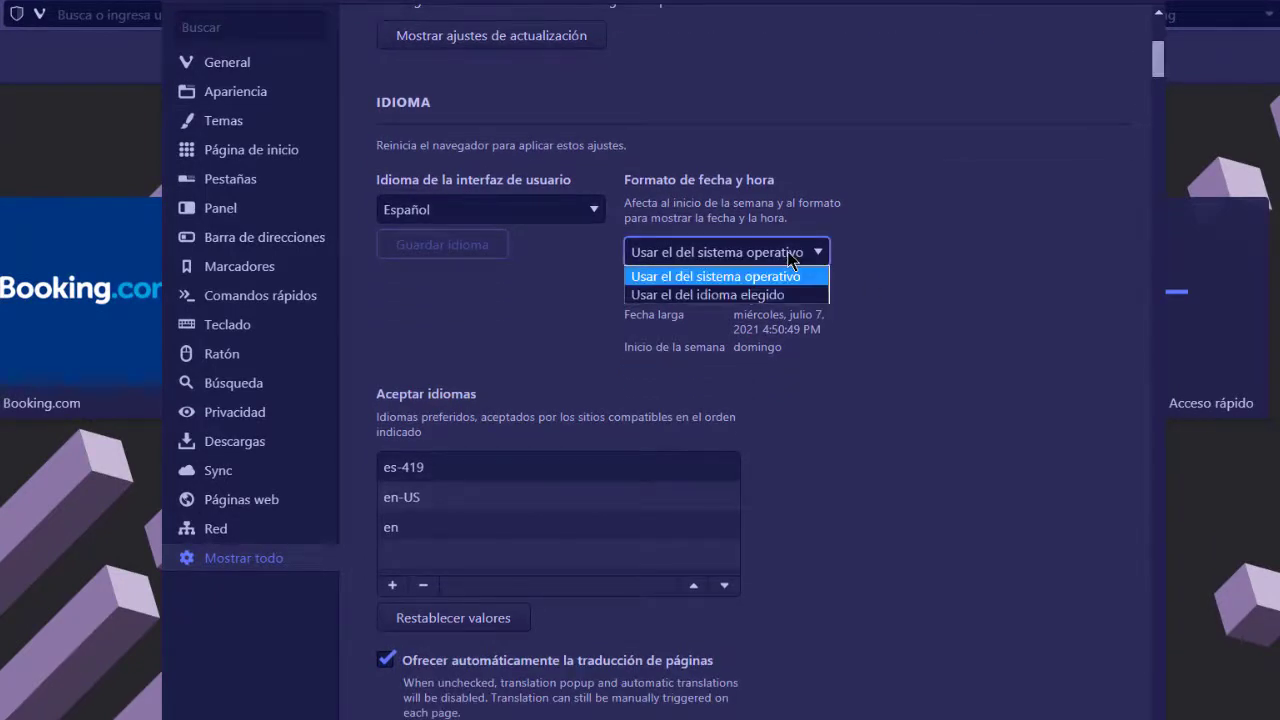
{"action": "left_click", "coordinate": [811, 253]}
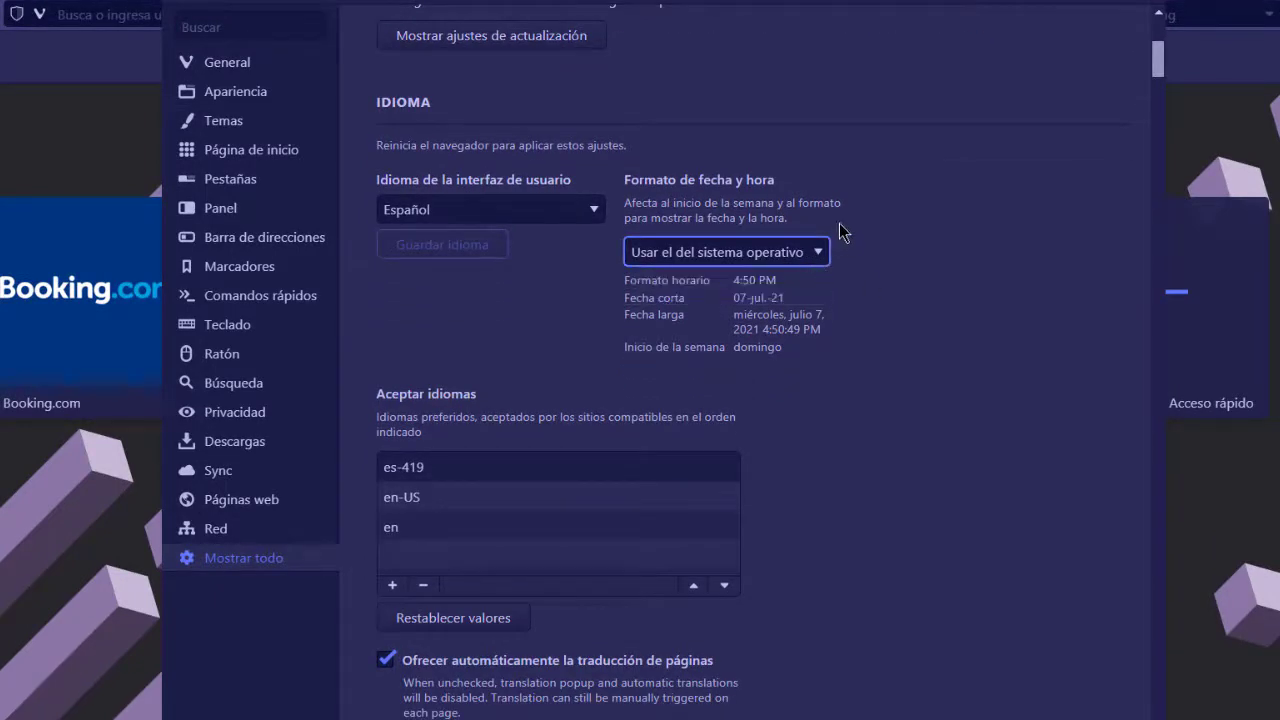
{"action": "left_click", "coordinate": [575, 212]}
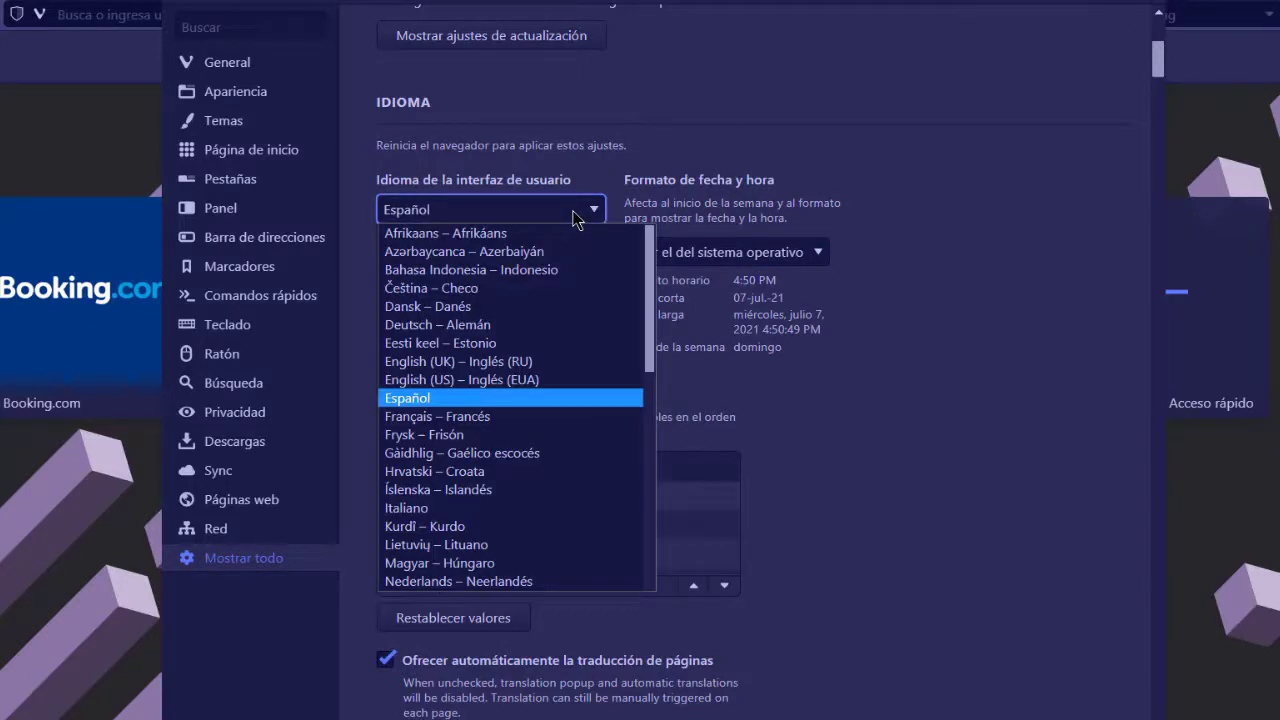
{"action": "left_click", "coordinate": [580, 212]}
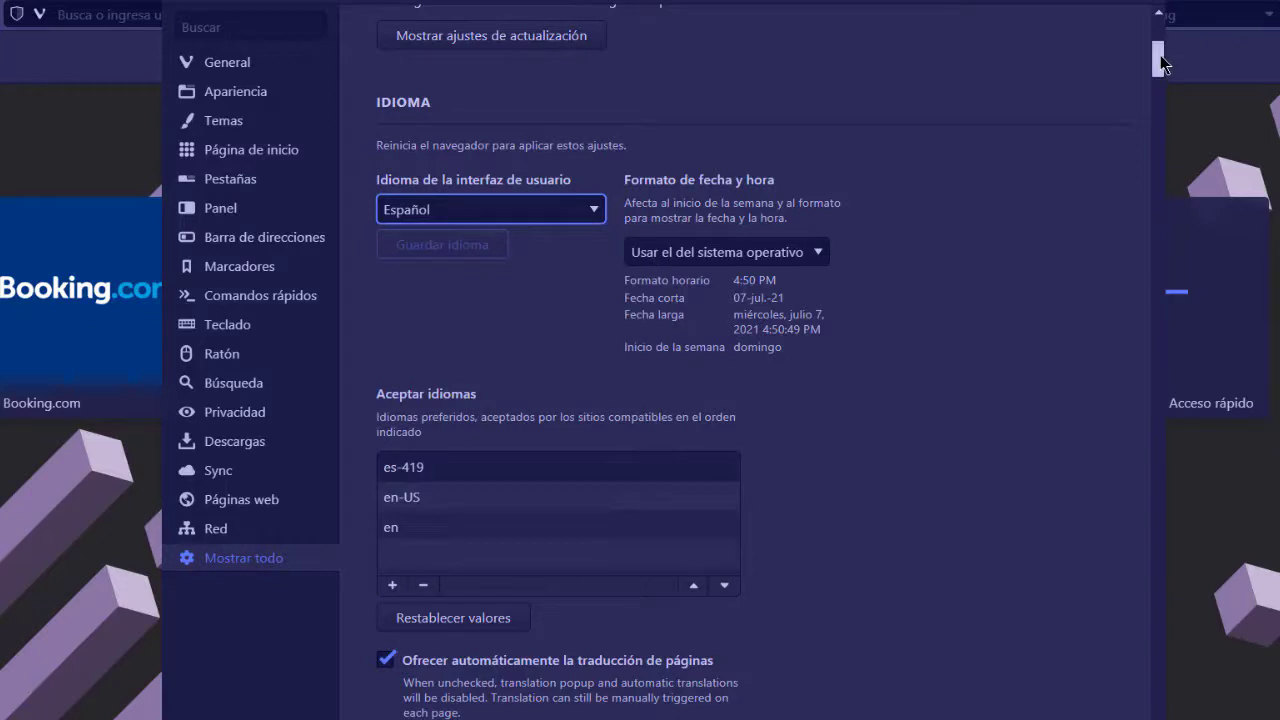
Step: Examine the languages that can be added to the accepted languages list without adding one
{"action": "left_click_drag", "start_coordinate": [1160, 56], "coordinate": [1159, 72]}
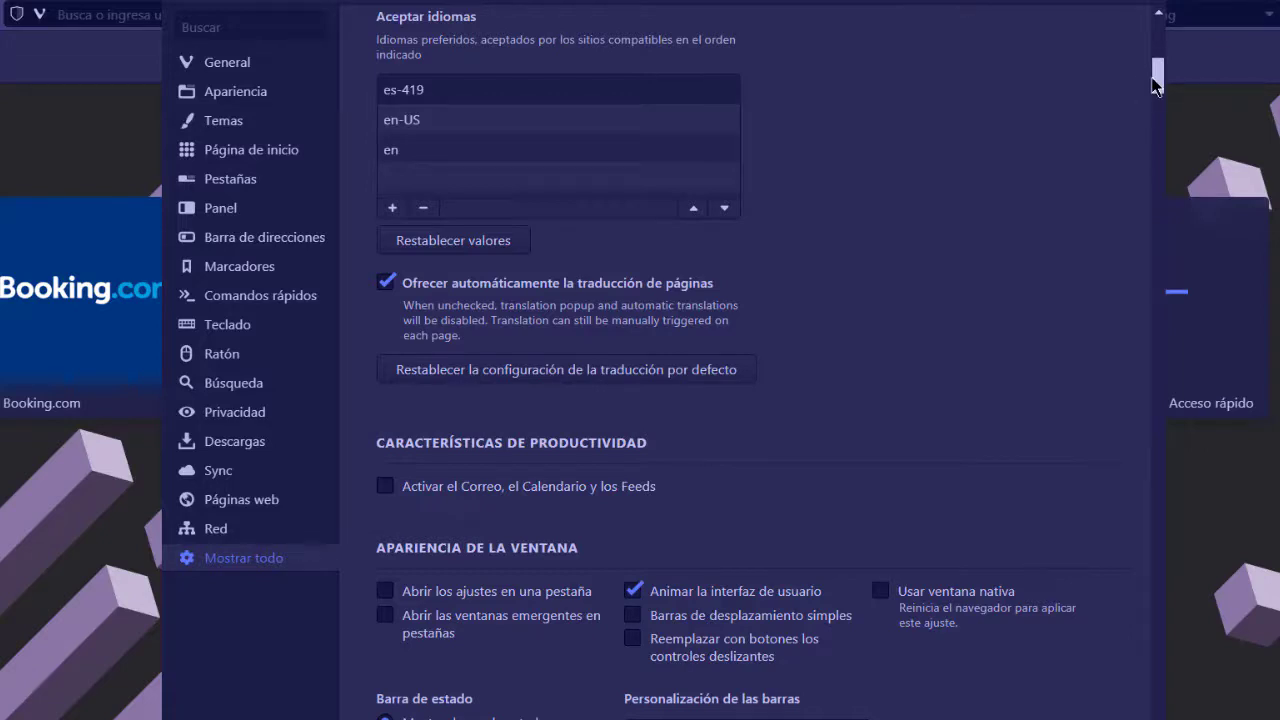
{"action": "left_click", "coordinate": [394, 209]}
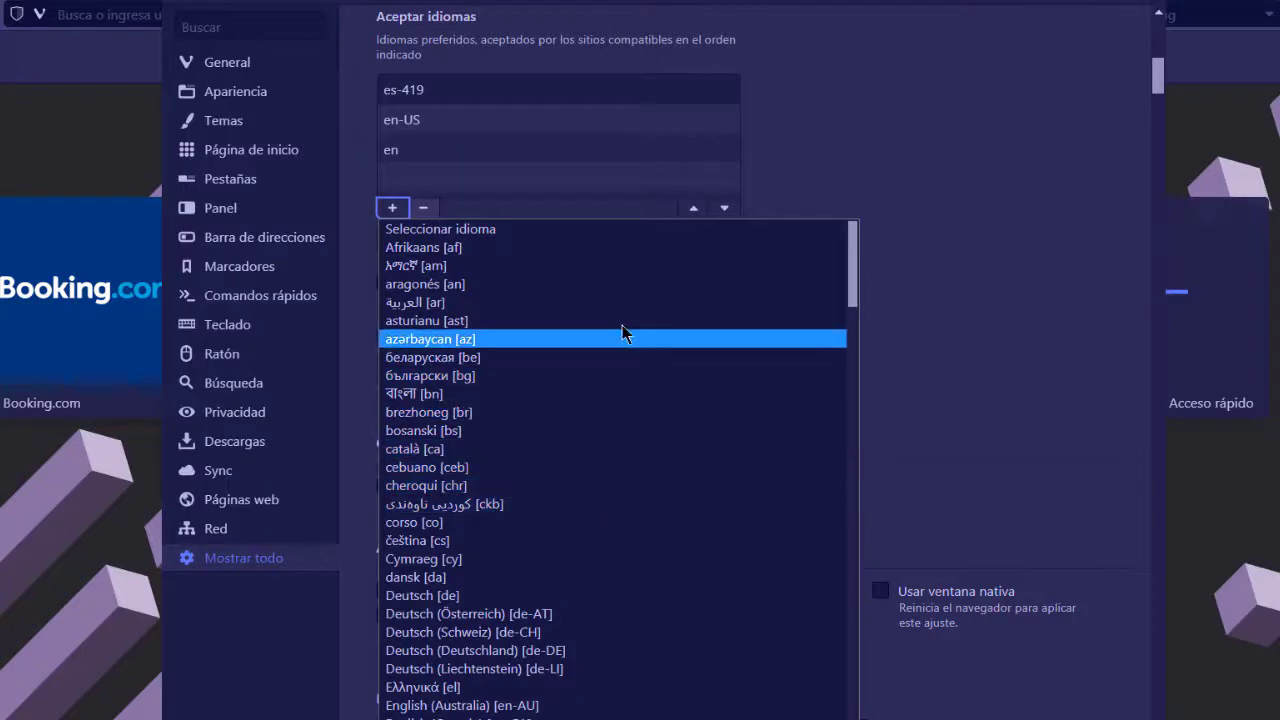
{"action": "left_click", "coordinate": [928, 220]}
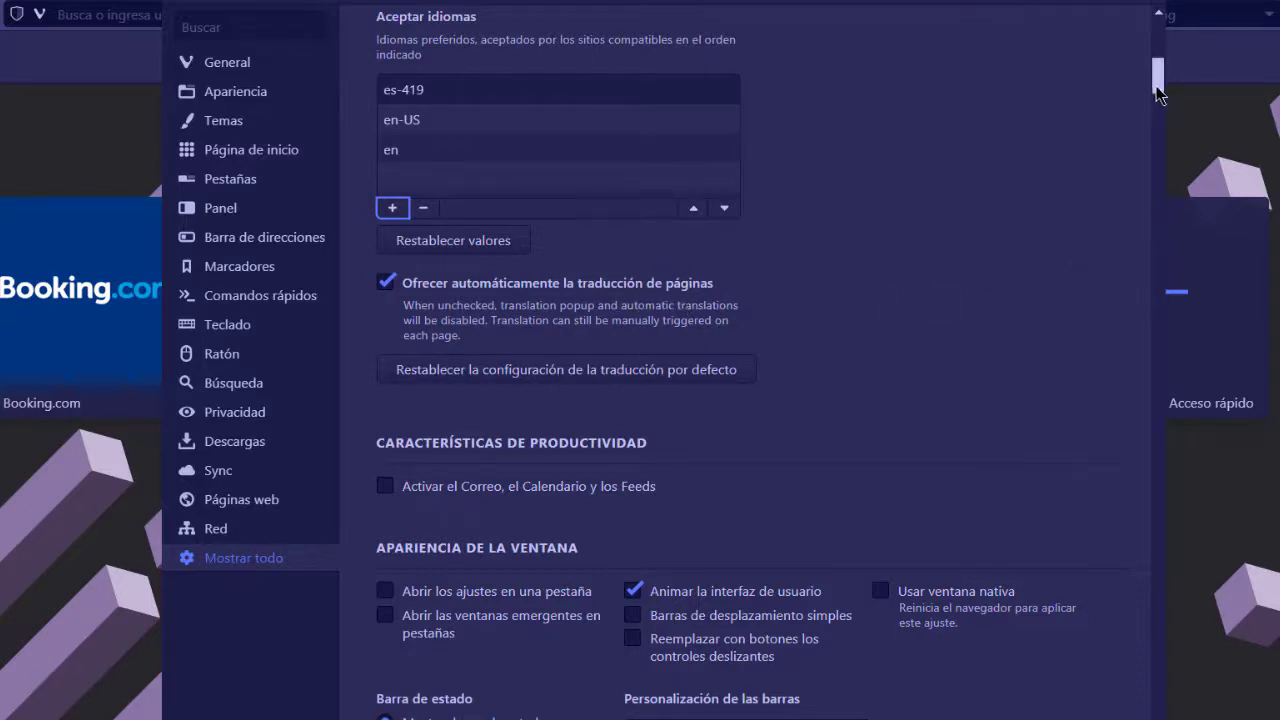
Step: Examine the page translation, productivity features, window appearance and menu customization settings
{"action": "scroll", "coordinate": [1159, 98], "scroll_direction": "down", "scroll_amount": 1}
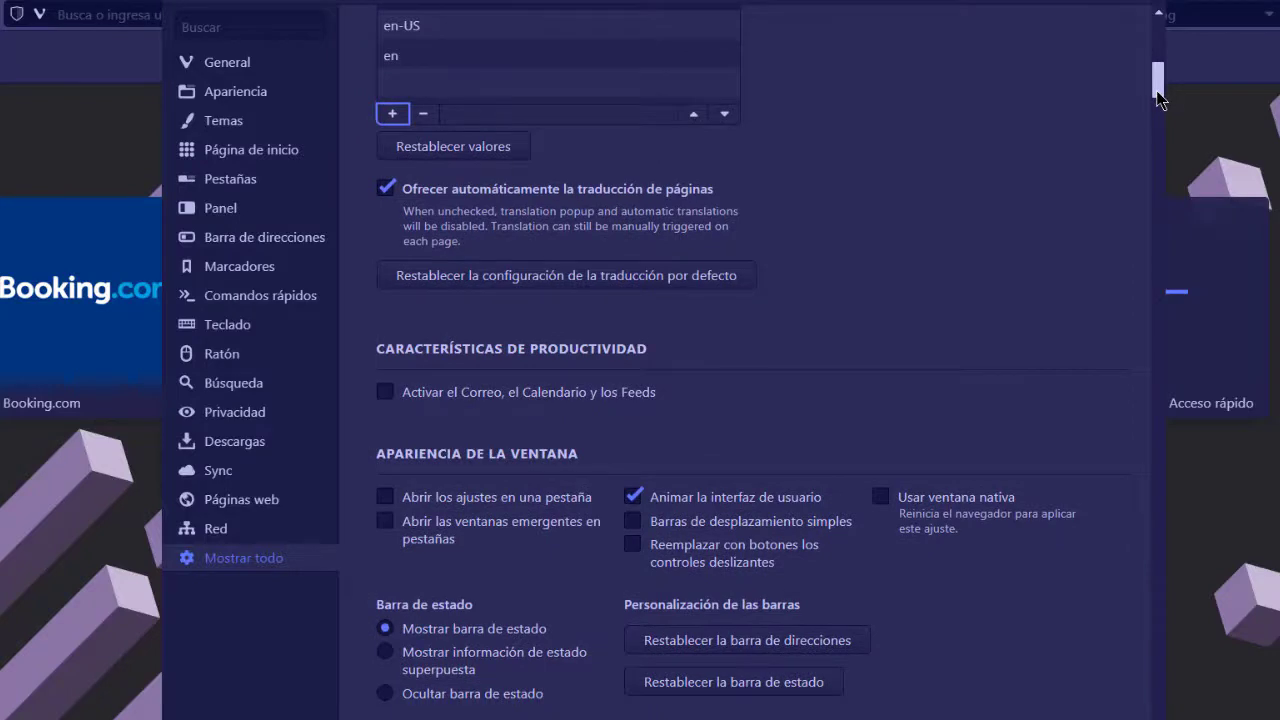
{"action": "scroll", "coordinate": [1158, 95], "scroll_direction": "down", "scroll_amount": 2}
{"action": "scroll", "coordinate": [1160, 97], "scroll_direction": "down", "scroll_amount": 2}
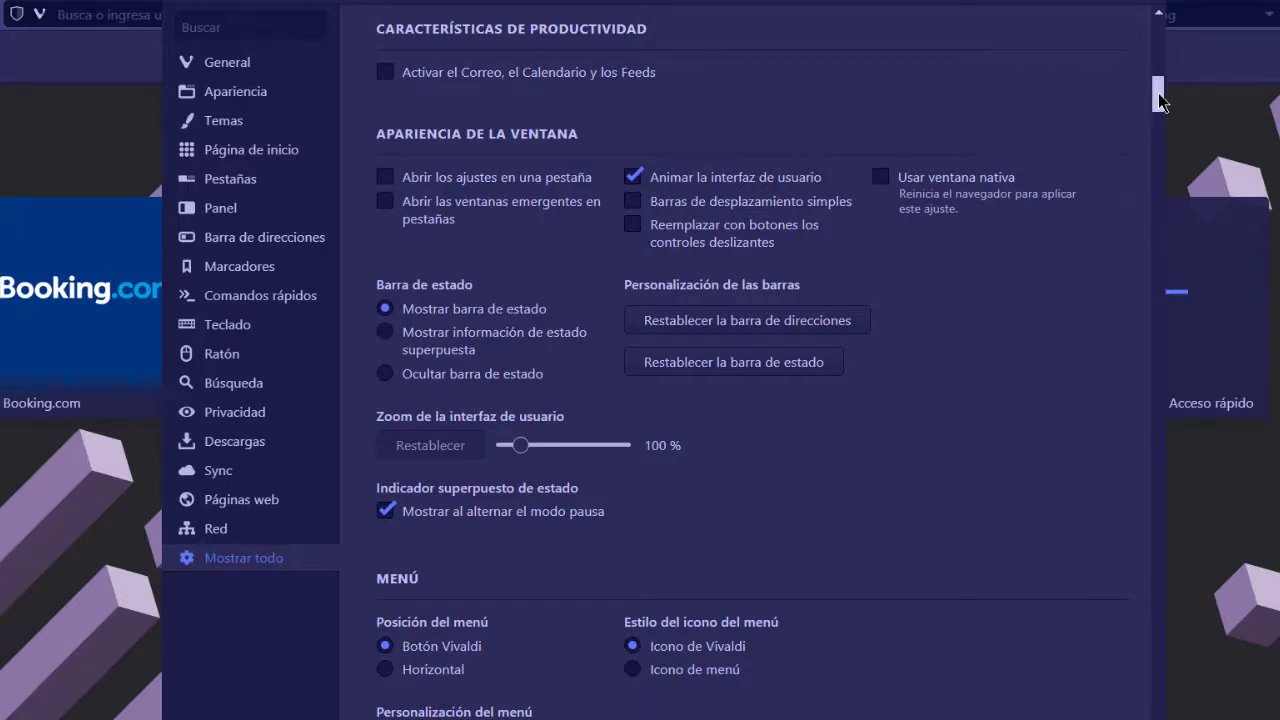
{"action": "left_click_drag", "start_coordinate": [1158, 94], "coordinate": [1158, 113]}
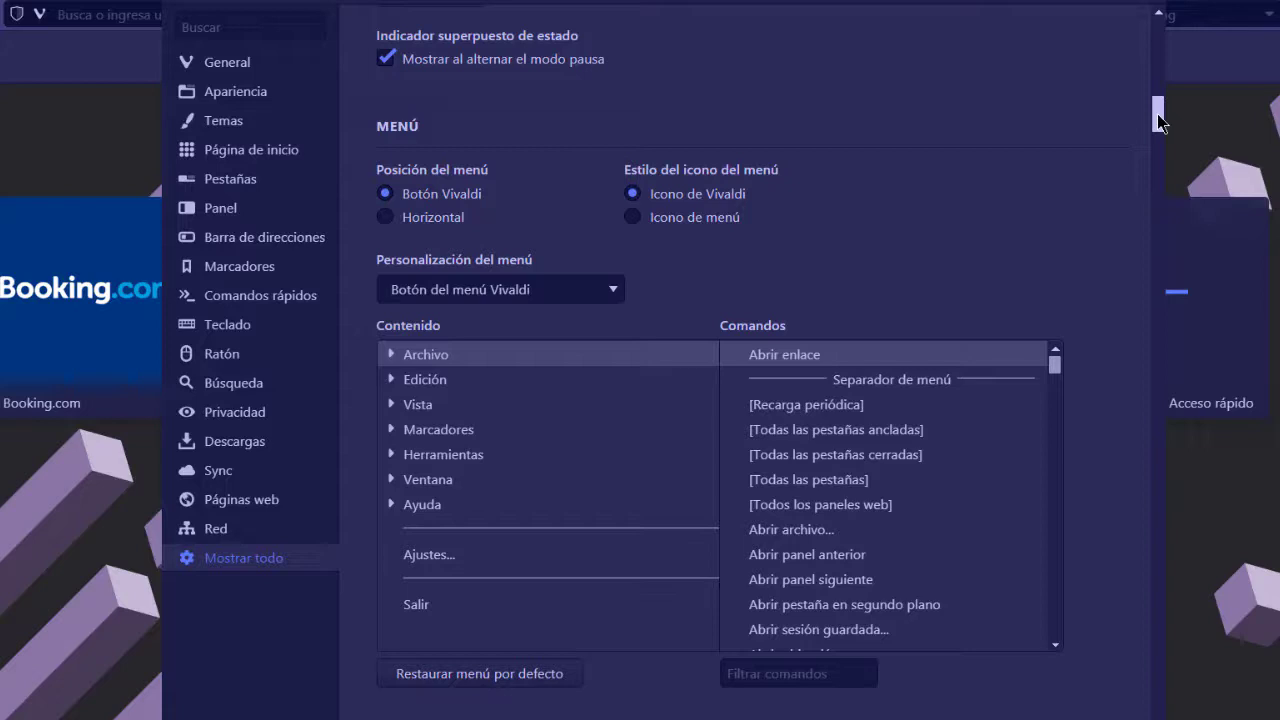
Step: Examine the theme, background, colour and theme scheduling settings, including the themes offered for private windows
{"action": "left_click_drag", "start_coordinate": [1157, 114], "coordinate": [1153, 145]}
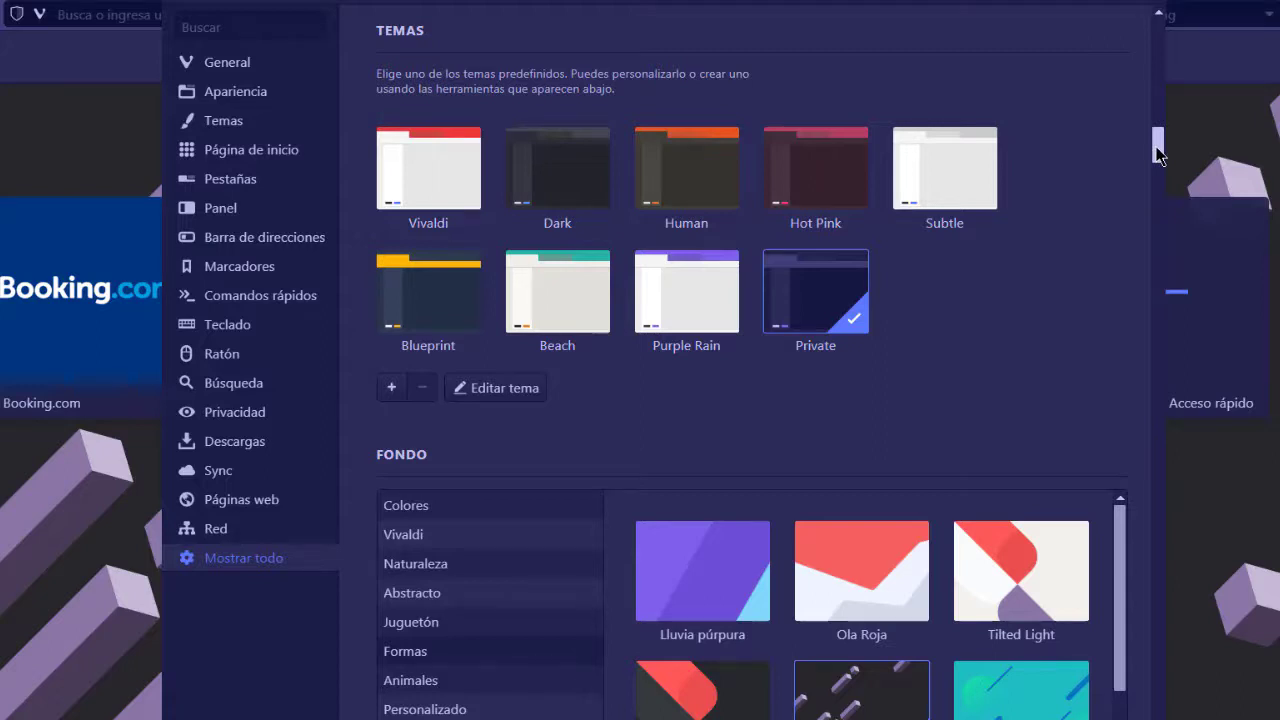
{"action": "left_click_drag", "start_coordinate": [1158, 150], "coordinate": [1158, 182]}
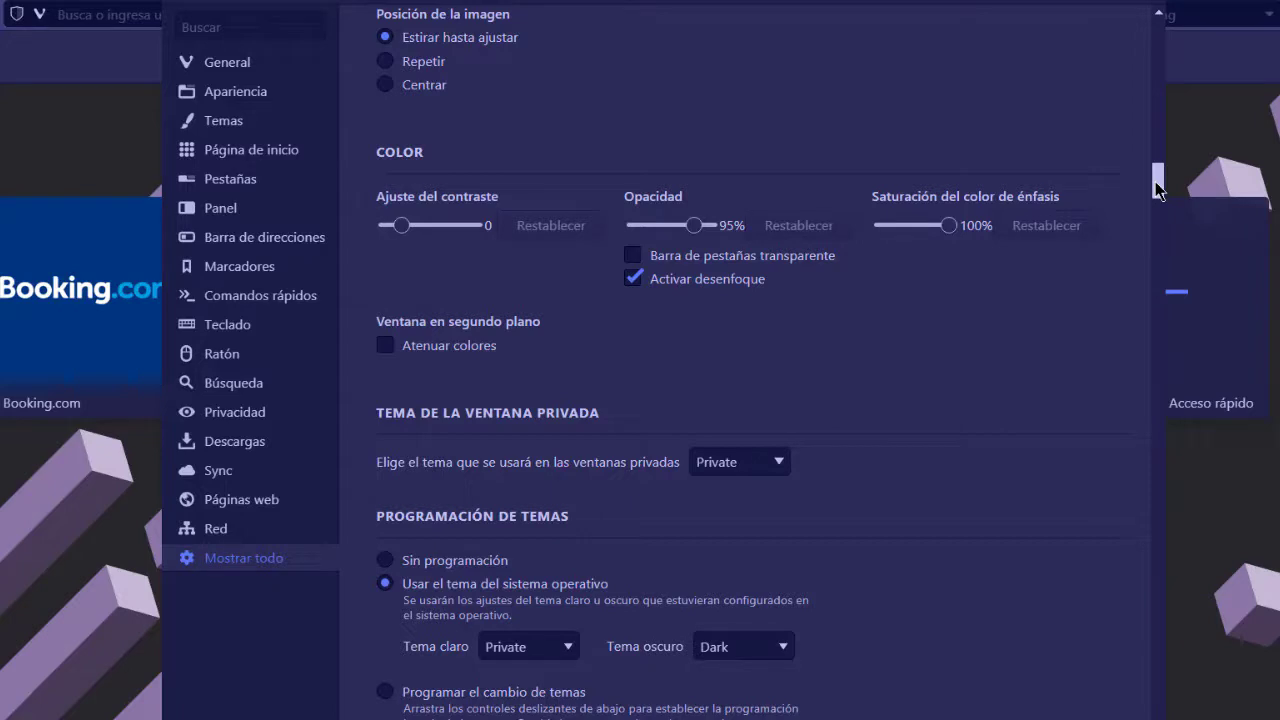
{"action": "left_click_drag", "start_coordinate": [1156, 188], "coordinate": [1158, 208]}
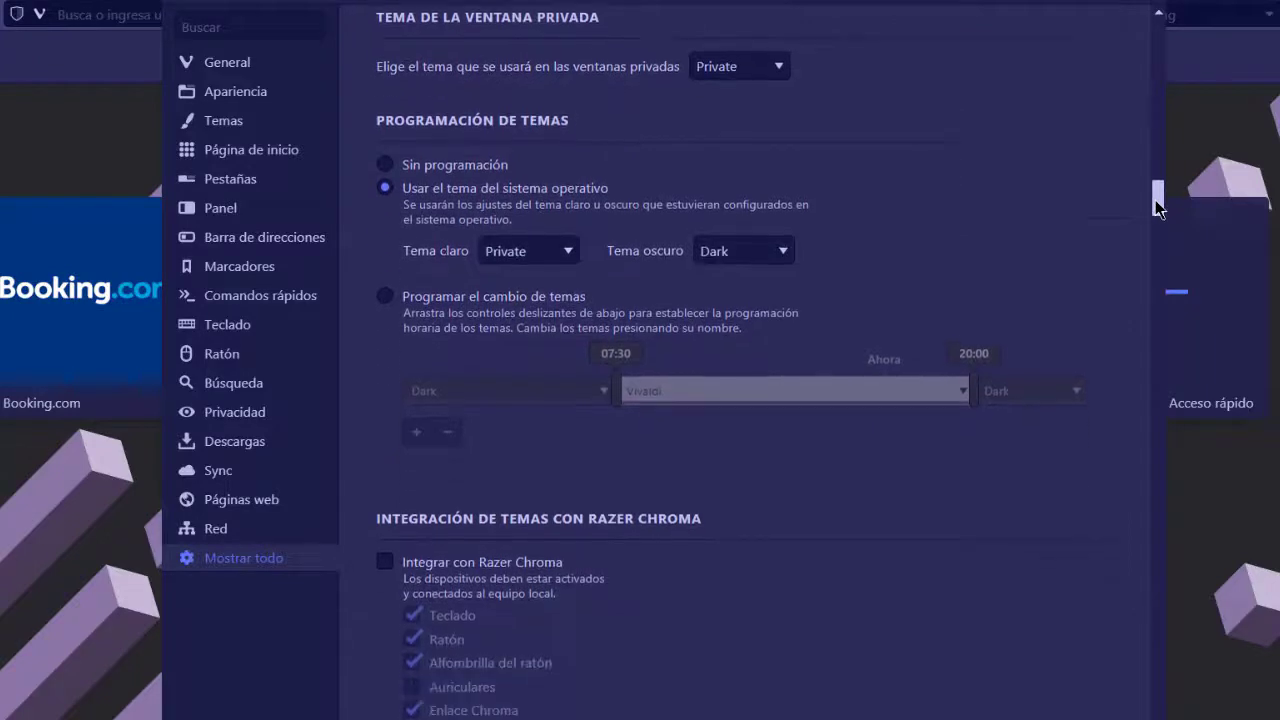
{"action": "left_click", "coordinate": [763, 66]}
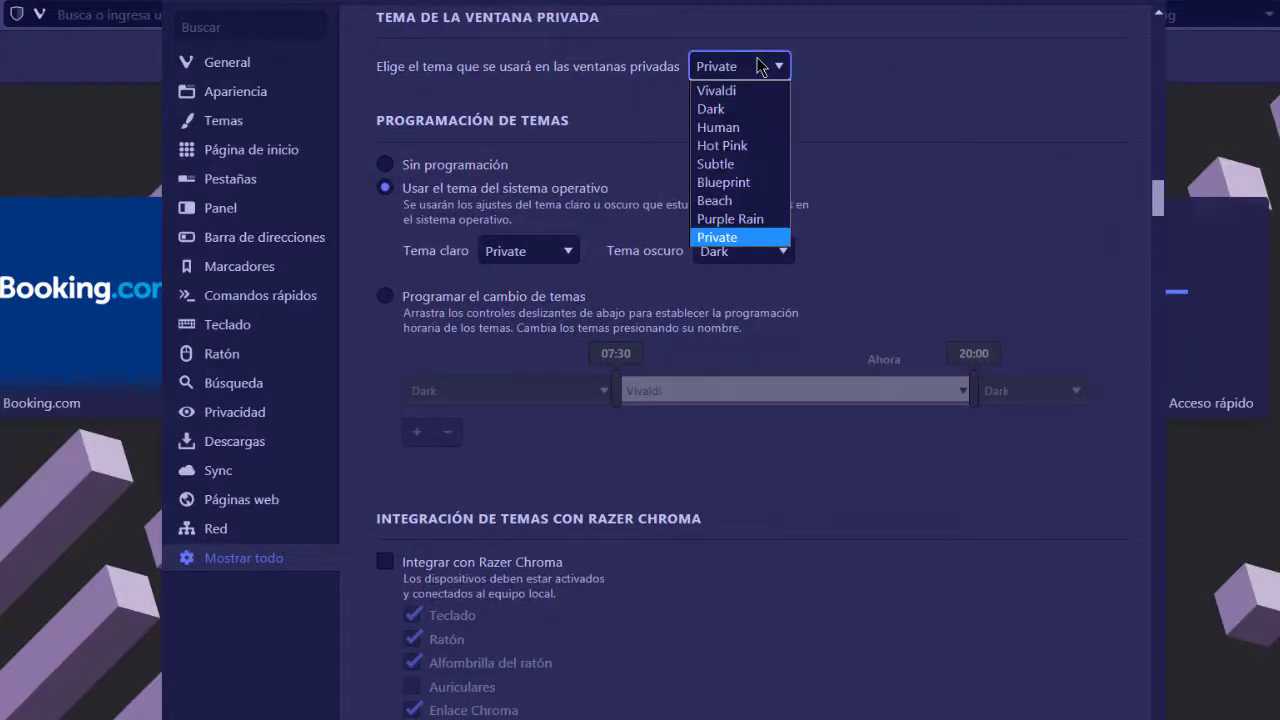
{"action": "left_click", "coordinate": [758, 66]}
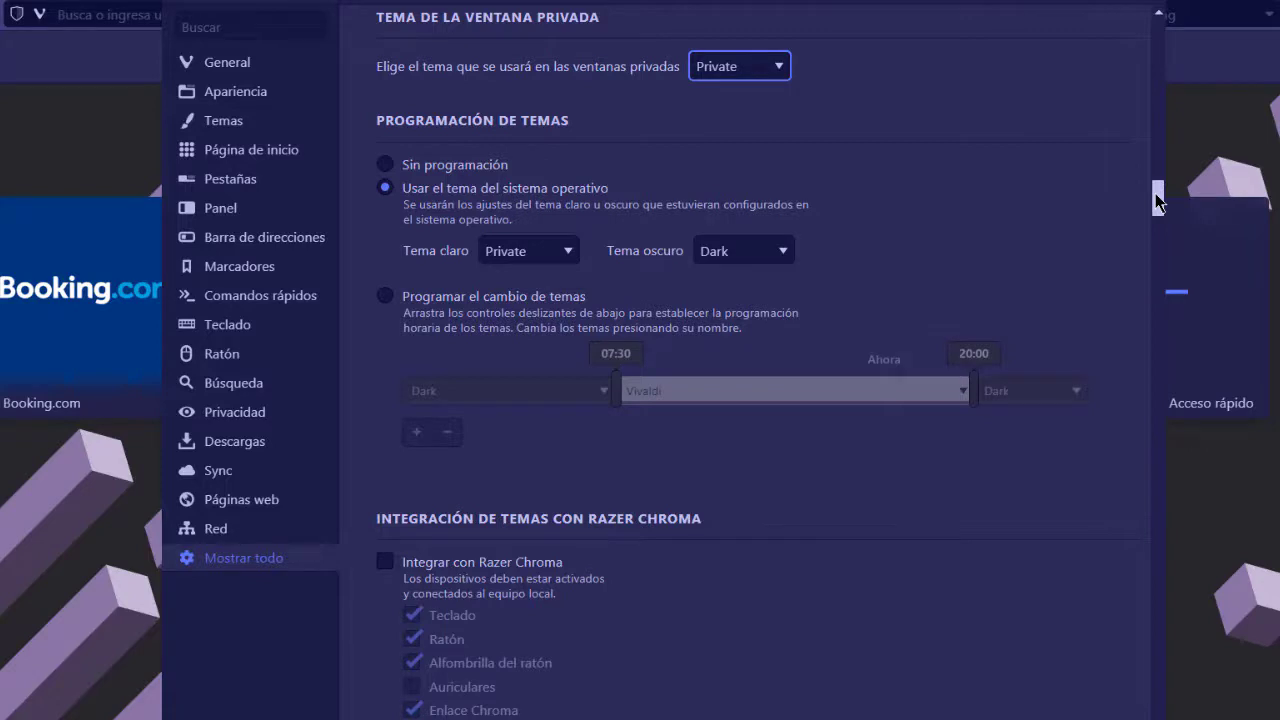
Step: Examine the Razer Chroma, Philips Hue, Página de inicio and Acceso rápido settings, including the column limit and thumbnail size choices
{"action": "left_click_drag", "start_coordinate": [1154, 195], "coordinate": [1155, 224]}
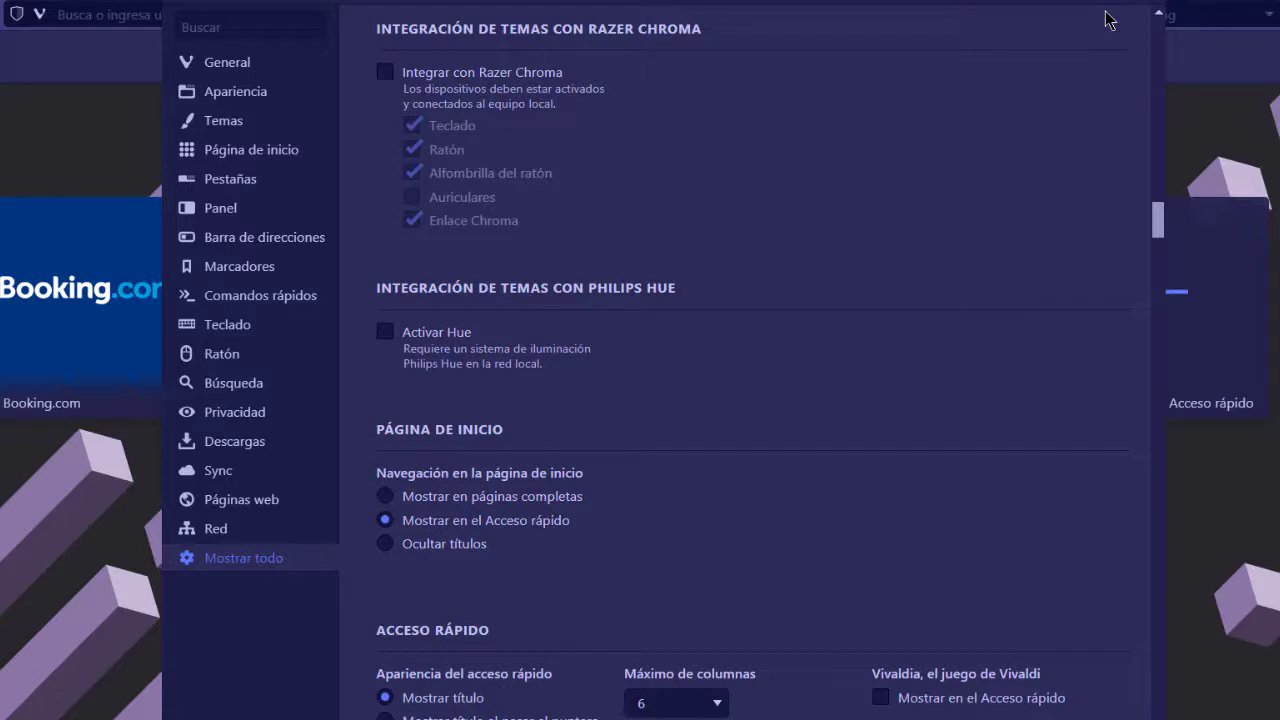
{"action": "left_click_drag", "start_coordinate": [1158, 219], "coordinate": [1160, 240]}
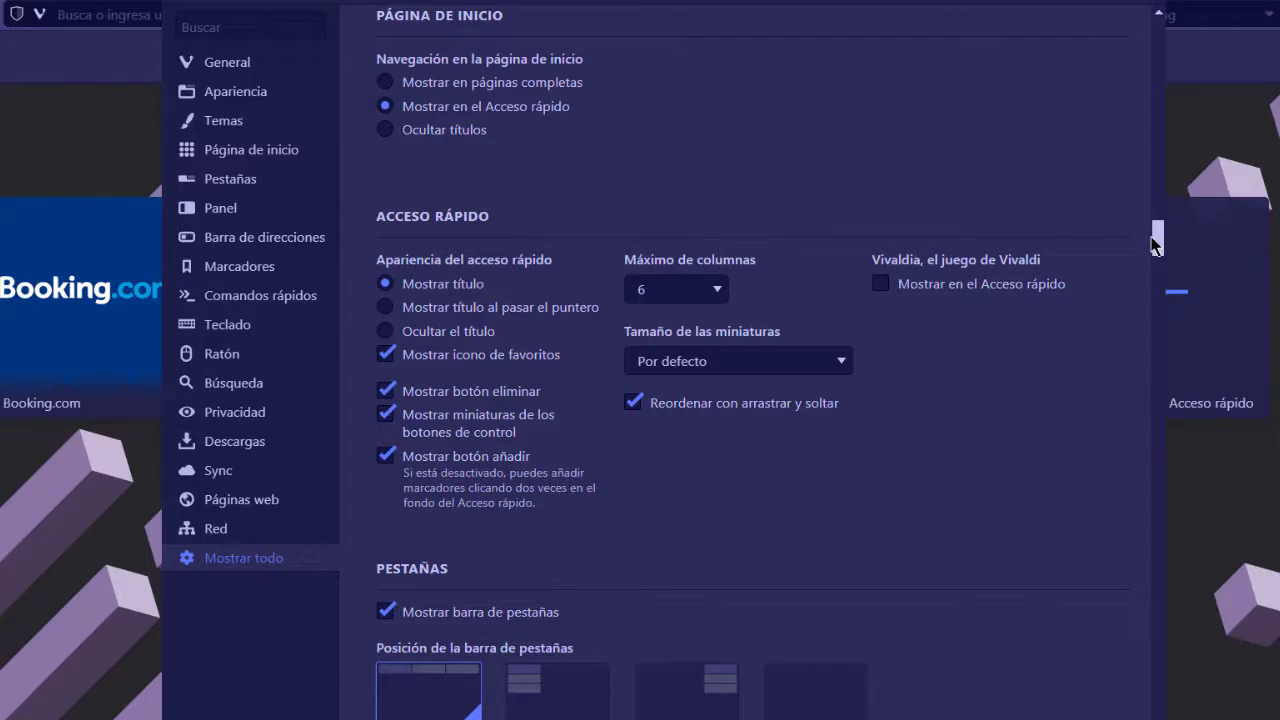
{"action": "left_click", "coordinate": [710, 291]}
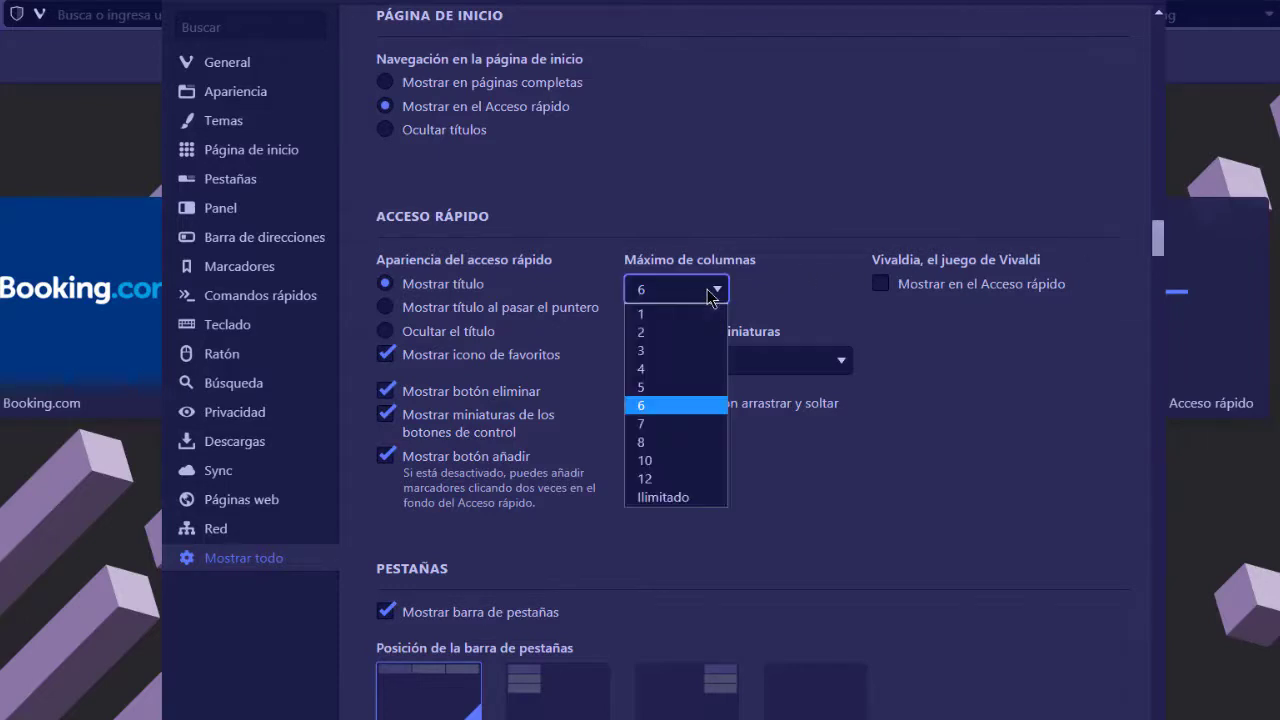
{"action": "left_click", "coordinate": [710, 291]}
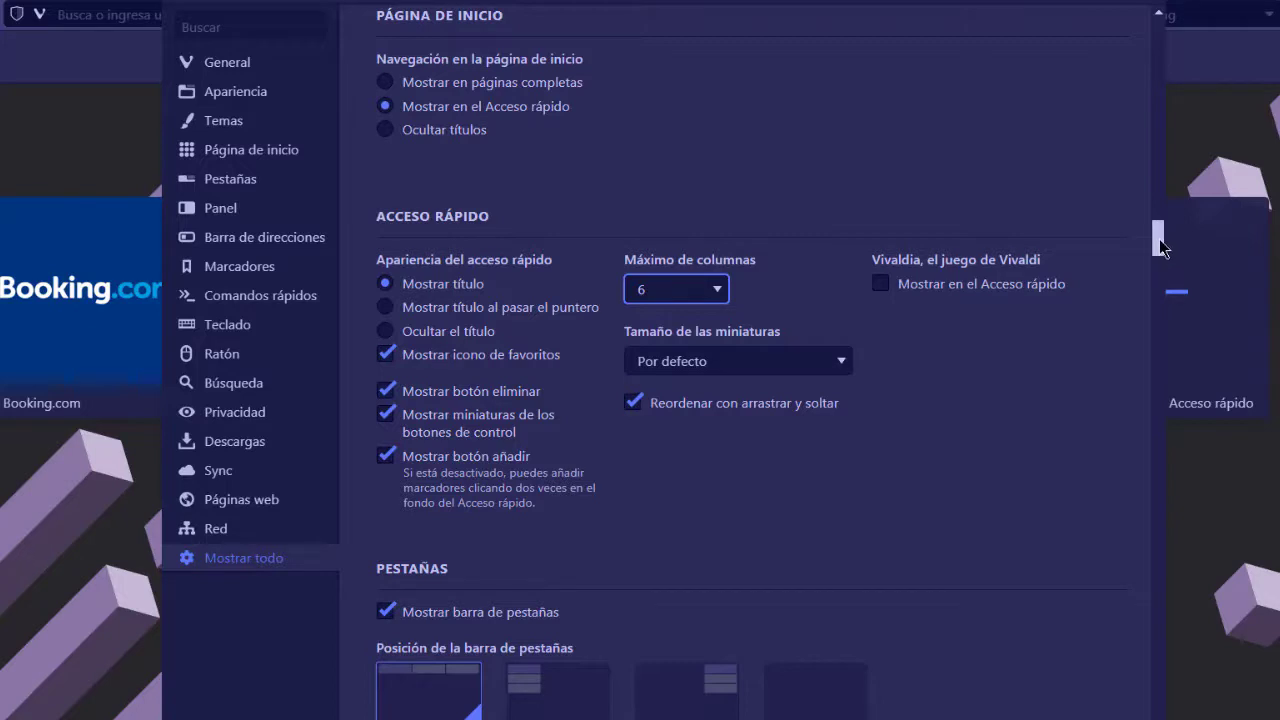
{"action": "left_click_drag", "start_coordinate": [1159, 239], "coordinate": [1157, 251]}
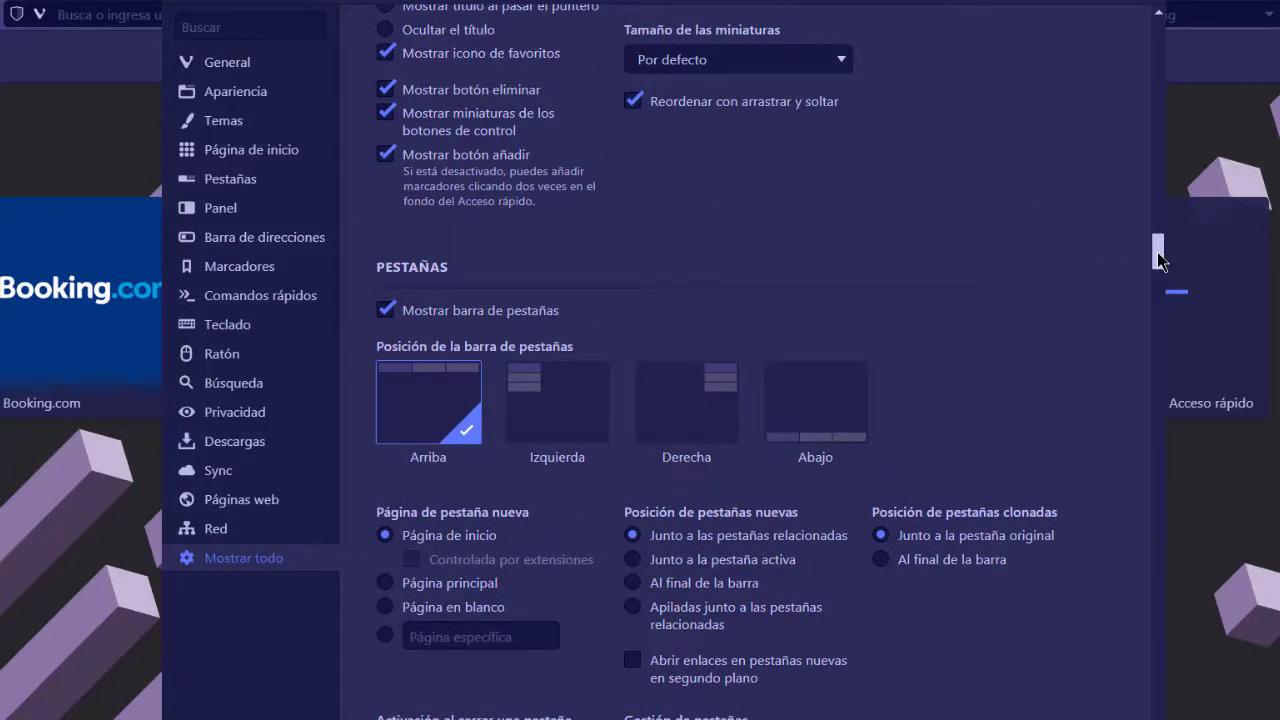
{"action": "left_click", "coordinate": [808, 64]}
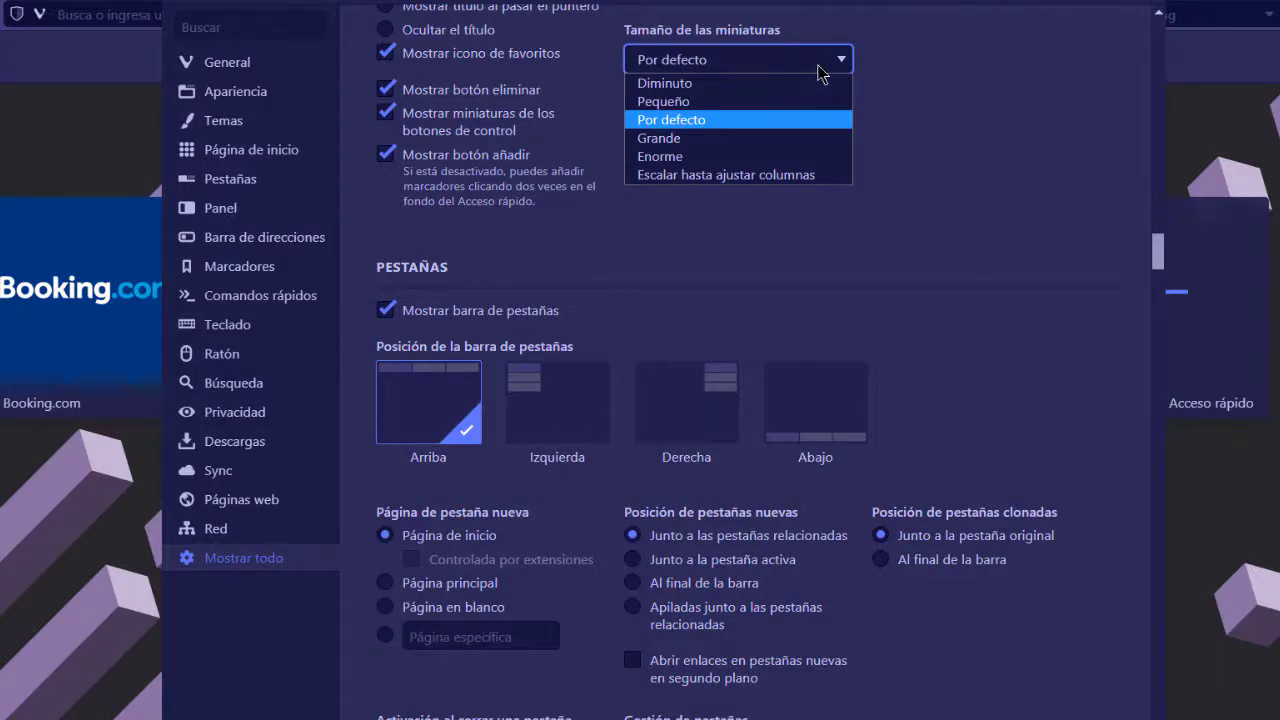
{"action": "left_click", "coordinate": [818, 66]}
Step: Try the tab bar in the Izquierda, Derecha and Abajo positions and set it back to Arriba
{"action": "left_click_drag", "start_coordinate": [1160, 266], "coordinate": [1162, 274]}
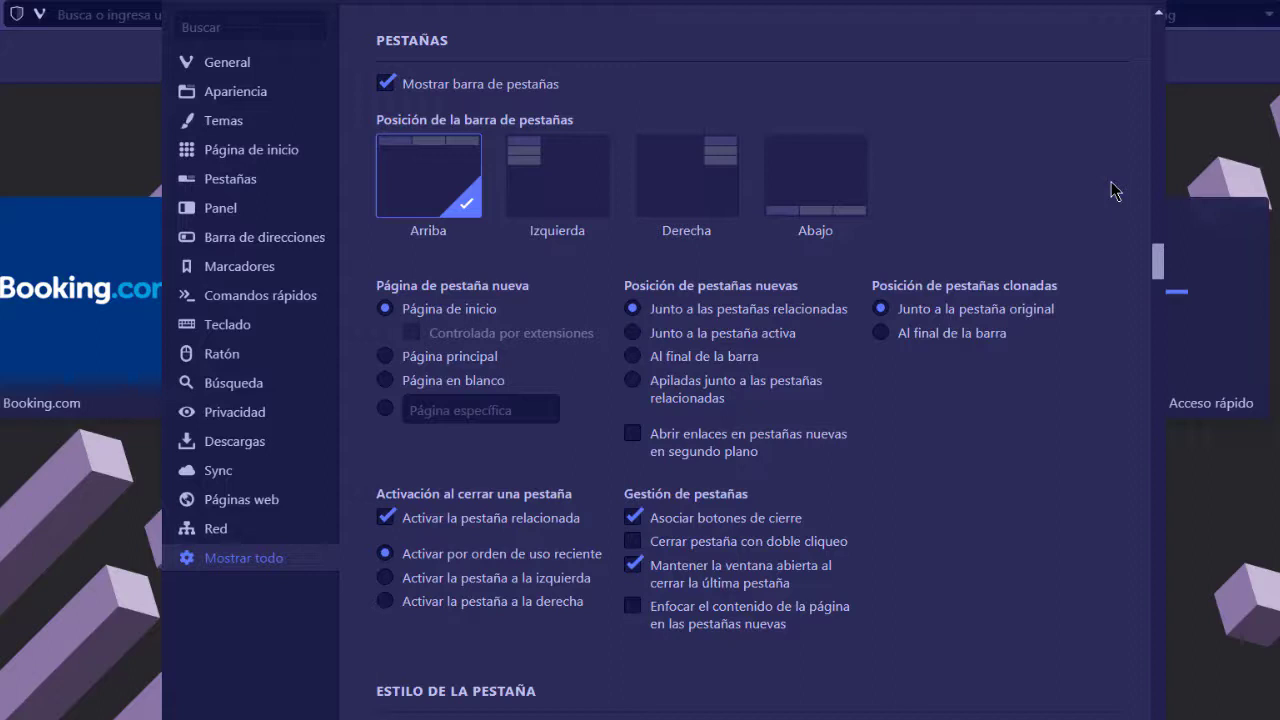
{"action": "left_click", "coordinate": [552, 189]}
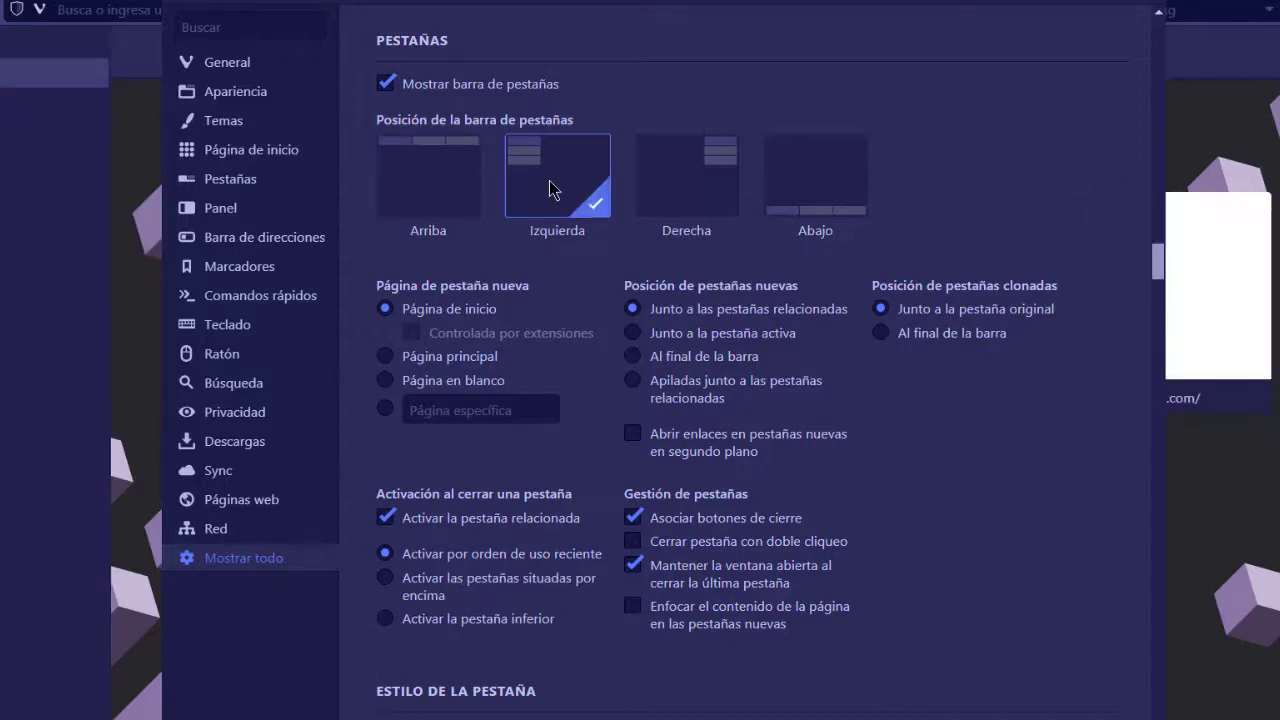
{"action": "left_click", "coordinate": [440, 174]}
{"action": "left_click", "coordinate": [657, 167]}
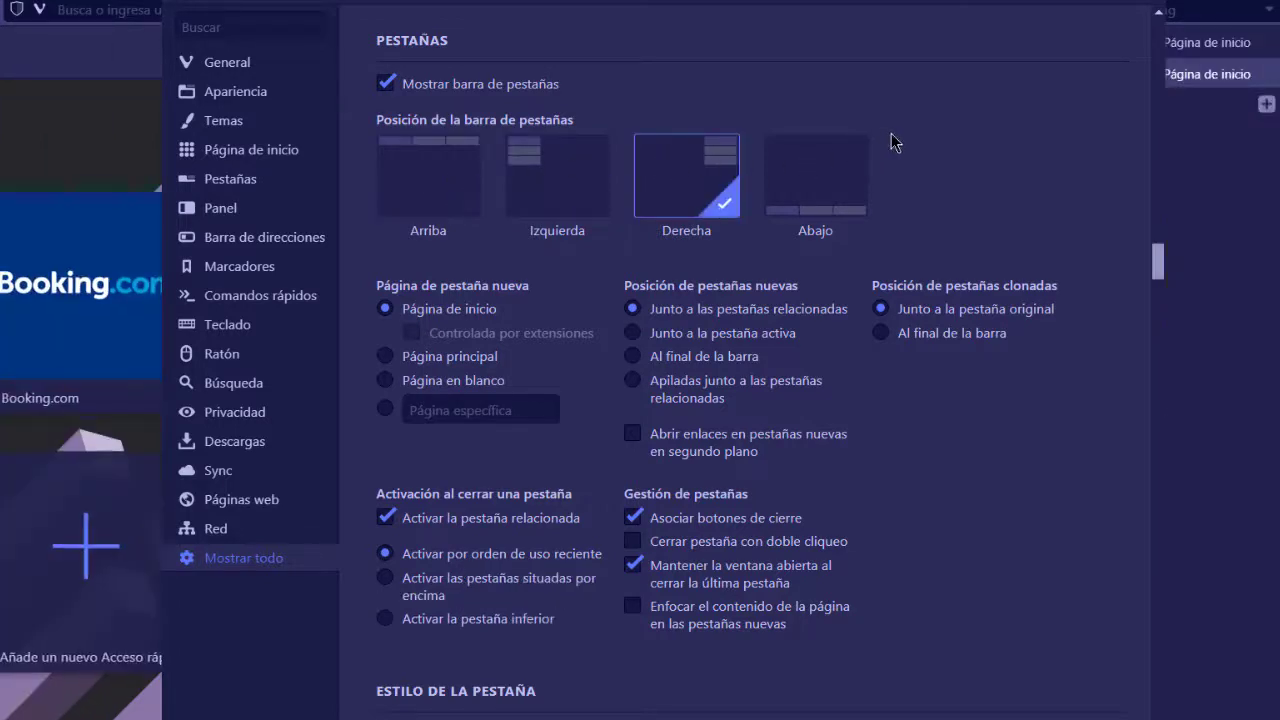
{"action": "left_click_drag", "start_coordinate": [837, 6], "coordinate": [772, 3]}
{"action": "left_click", "coordinate": [672, 206]}
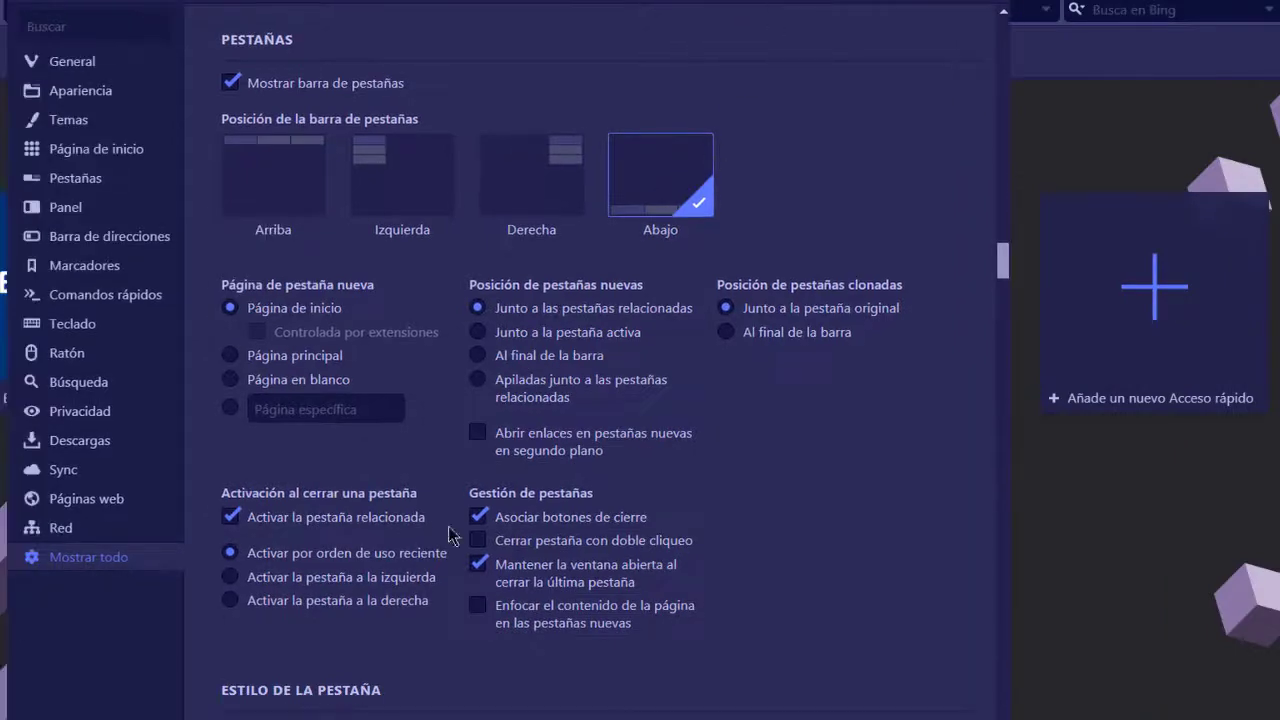
{"action": "left_click", "coordinate": [287, 174]}
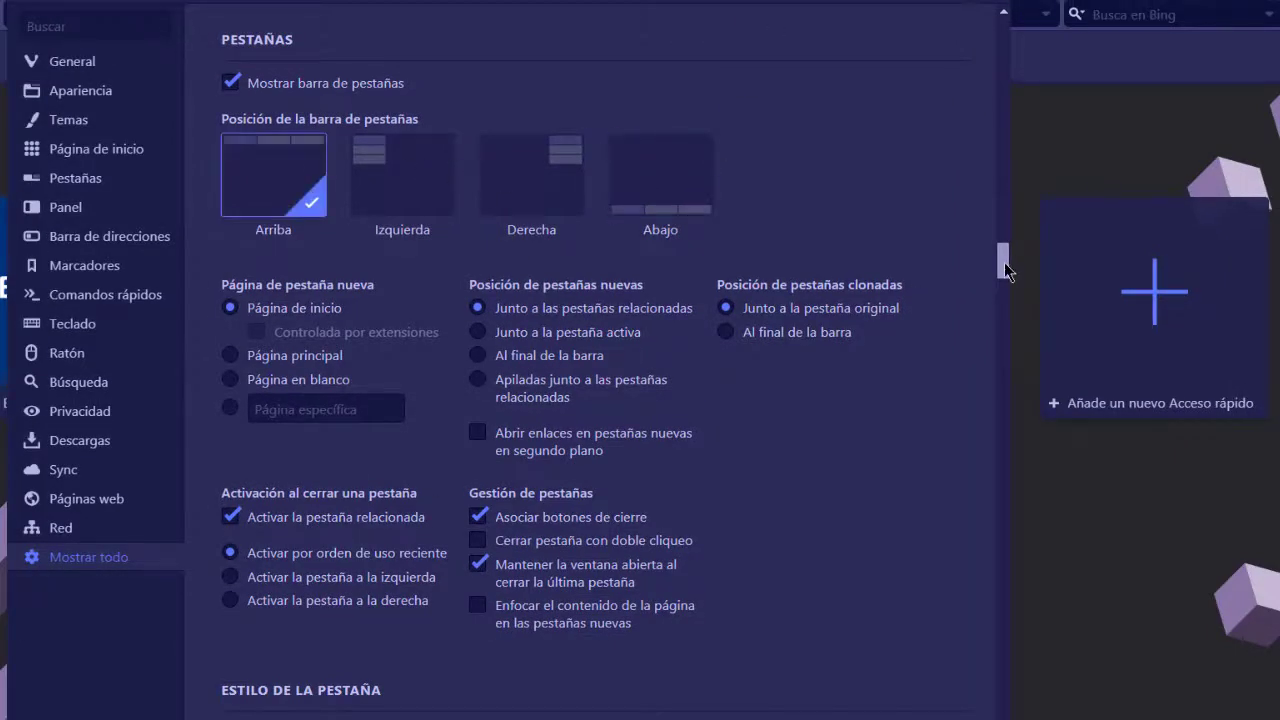
Step: Examine the new tab, tab closing, tab style and tab function settings
{"action": "scroll", "coordinate": [1004, 280], "scroll_direction": "down", "scroll_amount": 2}
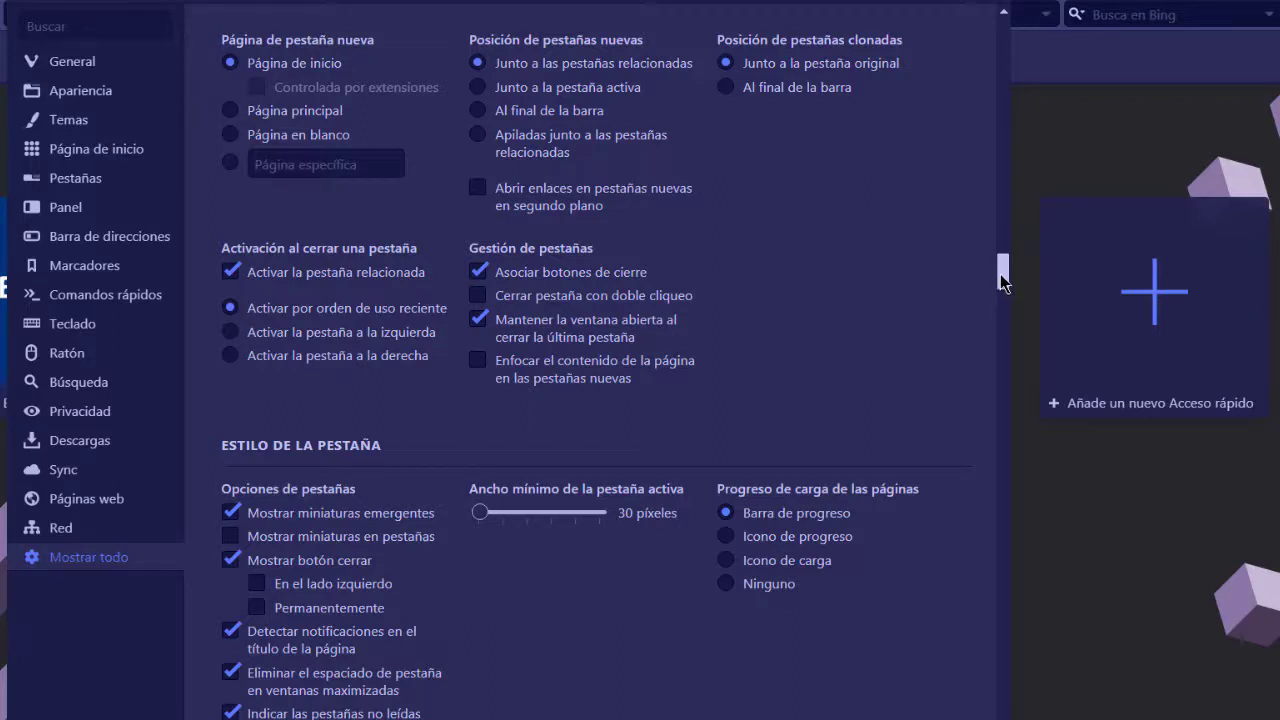
{"action": "left_click_drag", "start_coordinate": [1000, 274], "coordinate": [1002, 297]}
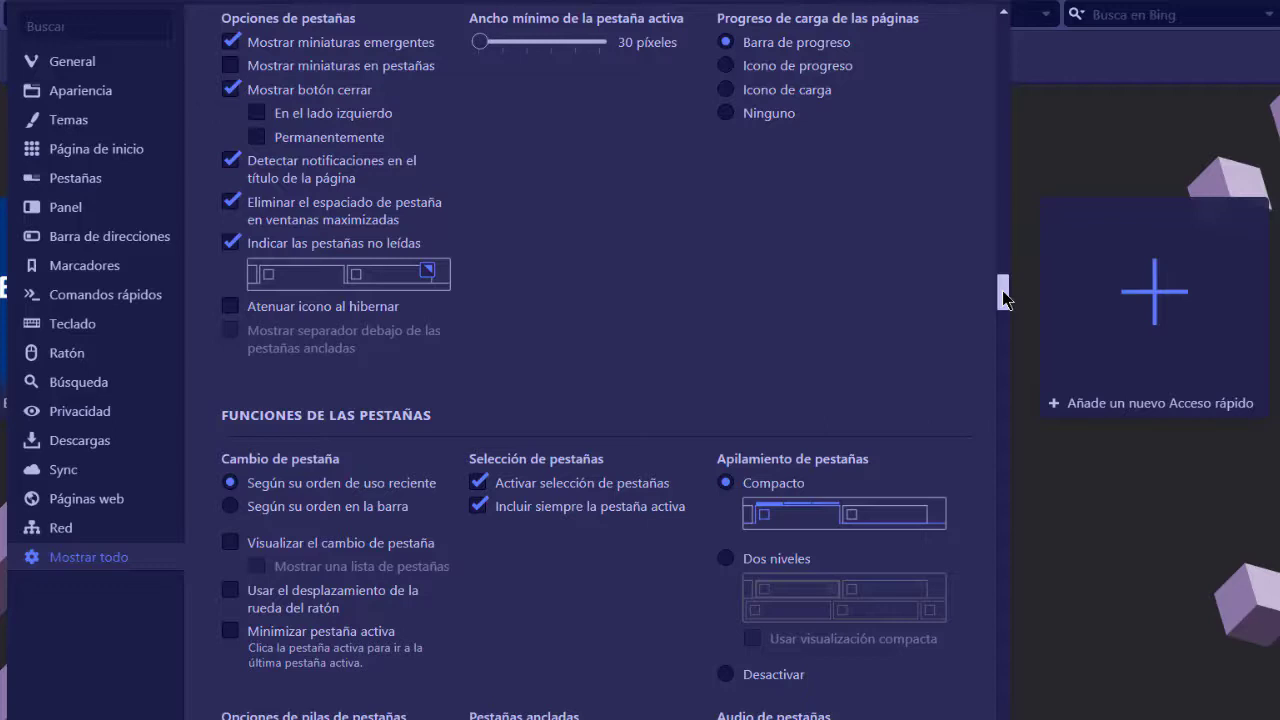
{"action": "left_click_drag", "start_coordinate": [1002, 290], "coordinate": [1003, 317]}
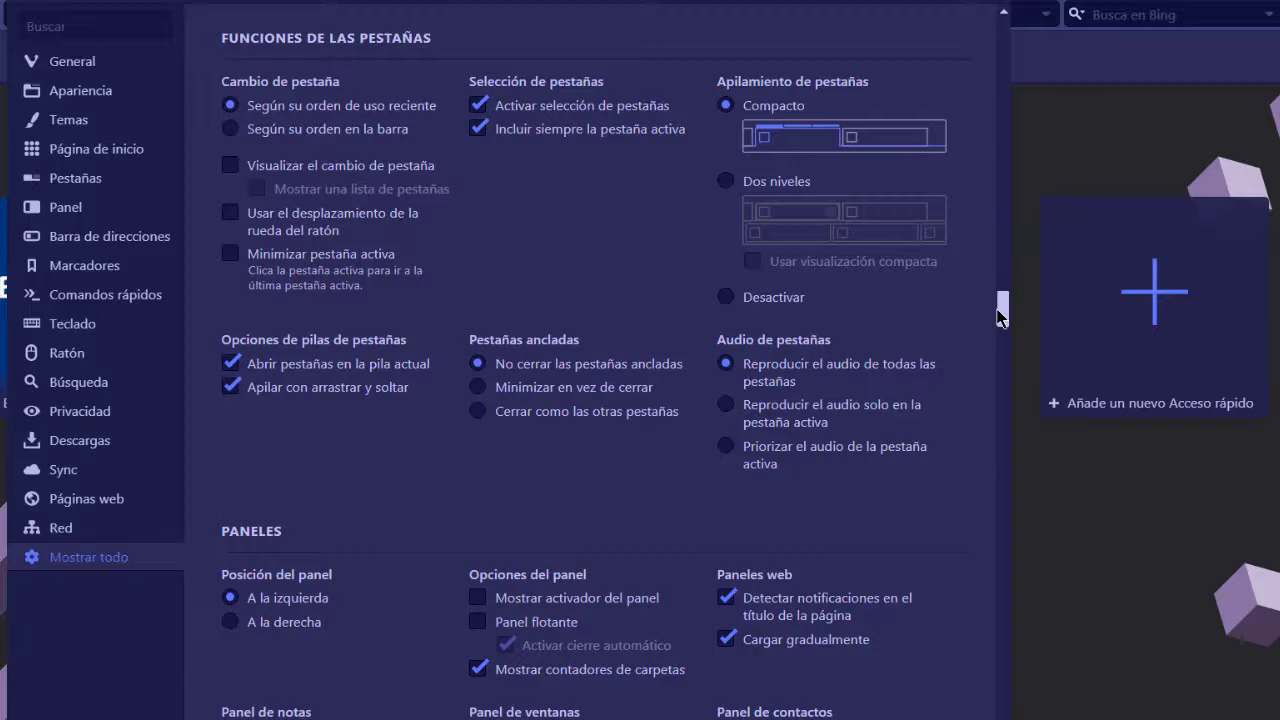
{"action": "left_click_drag", "start_coordinate": [999, 308], "coordinate": [1006, 314]}
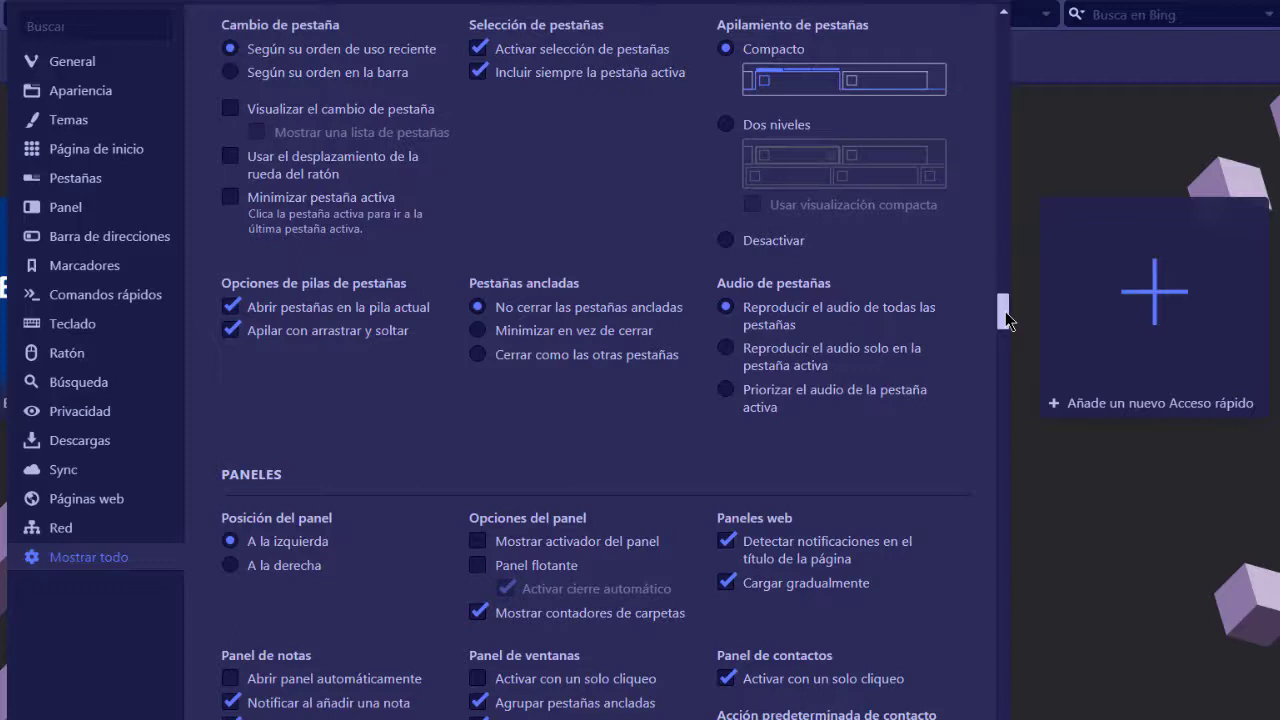
Step: Examine the Paneles and Barra de direcciones settings
{"action": "left_click_drag", "start_coordinate": [1005, 311], "coordinate": [1006, 330]}
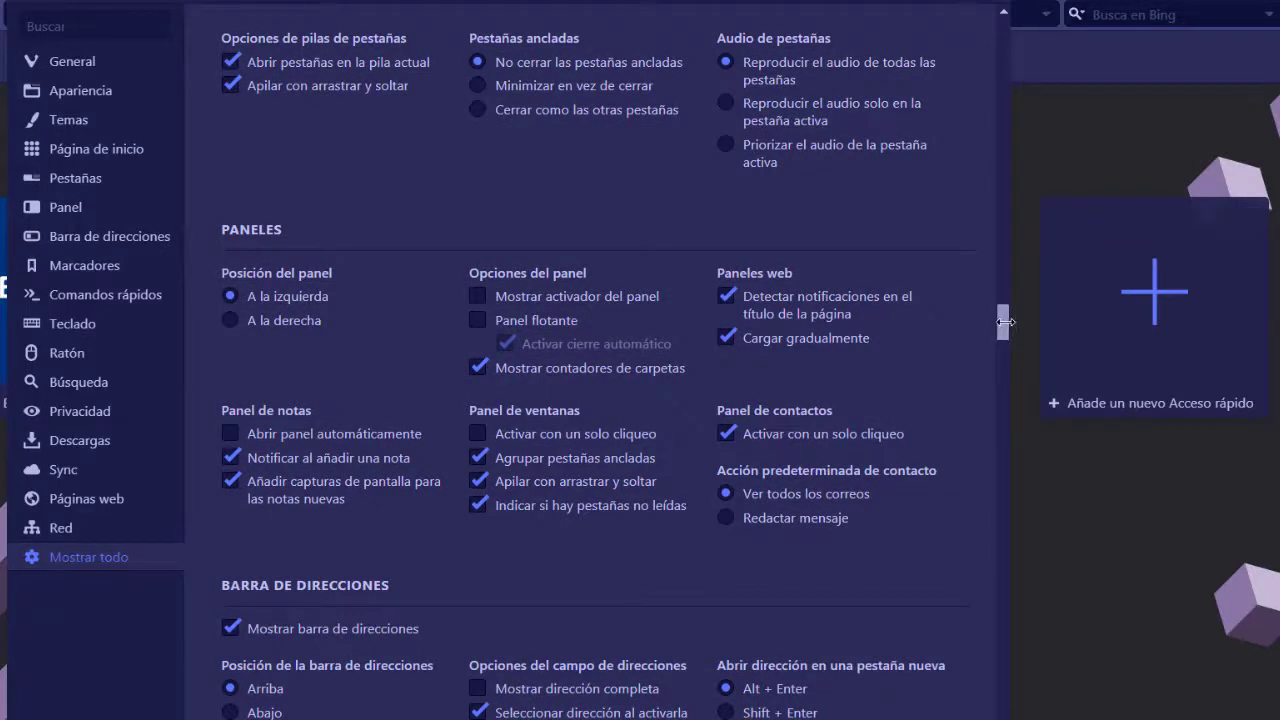
{"action": "left_click_drag", "start_coordinate": [1003, 322], "coordinate": [1003, 324]}
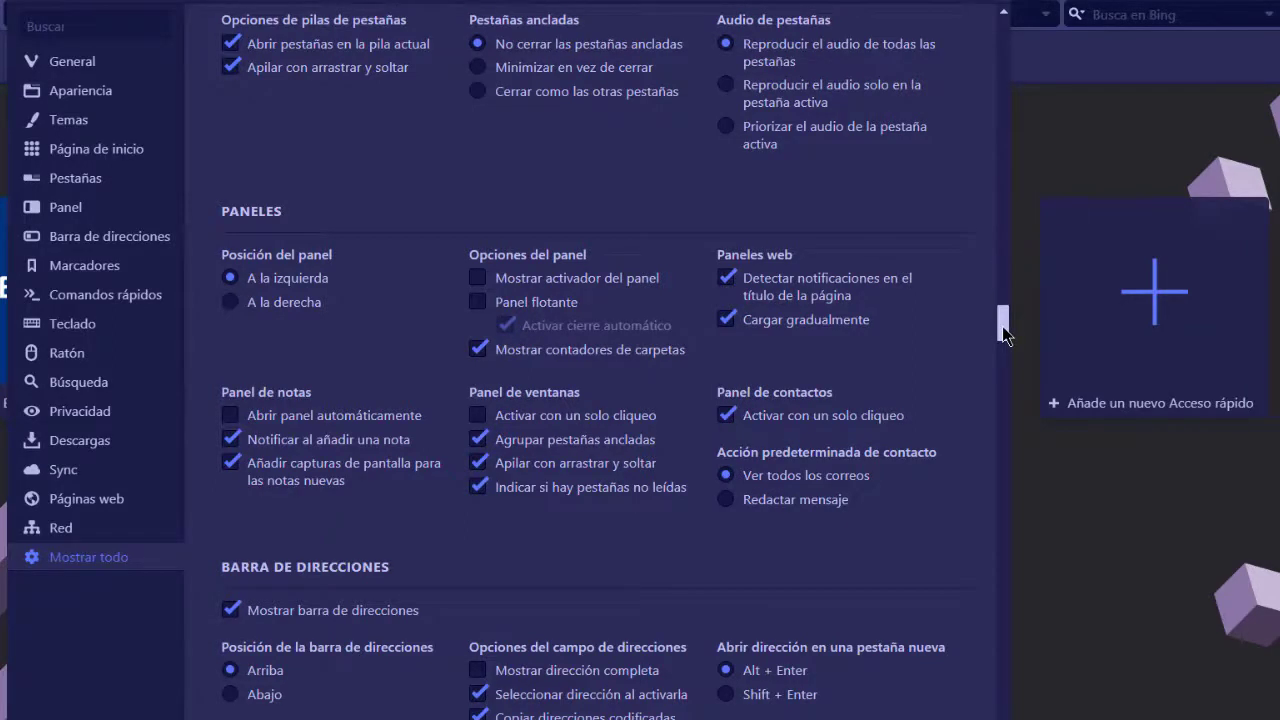
{"action": "left_click_drag", "start_coordinate": [1003, 328], "coordinate": [1003, 337]}
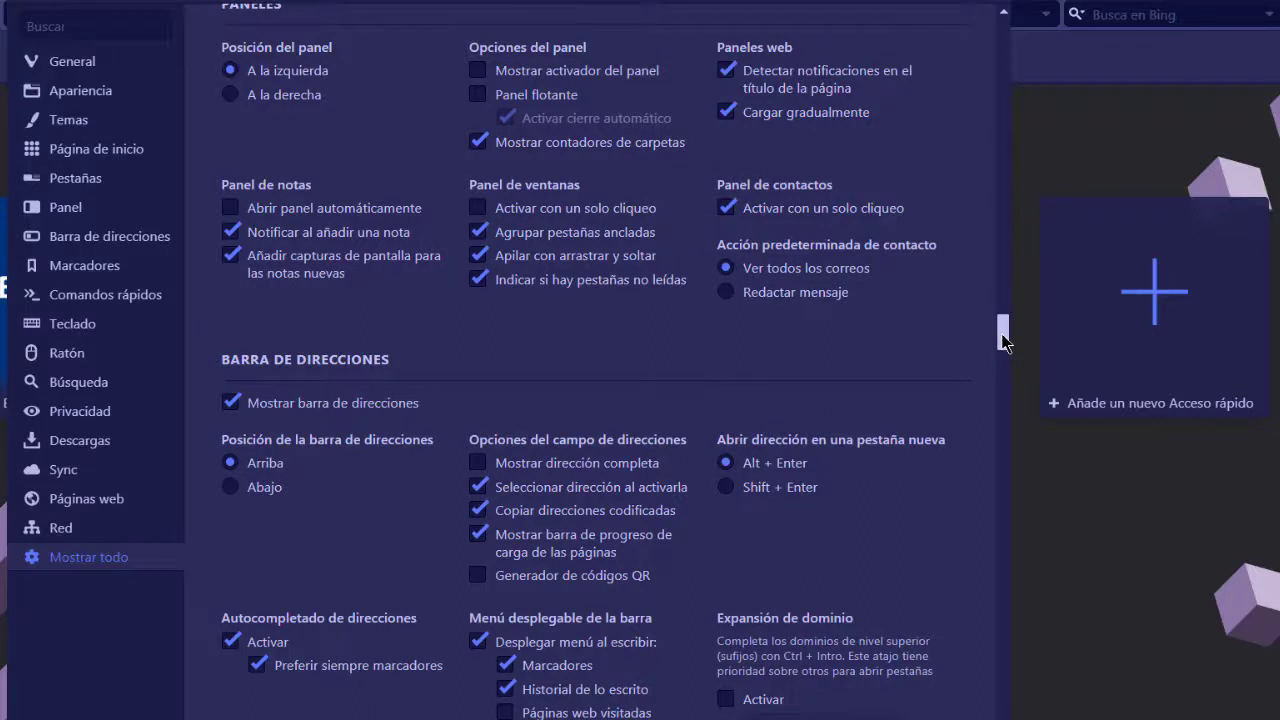
{"action": "left_click_drag", "start_coordinate": [1003, 340], "coordinate": [1004, 360]}
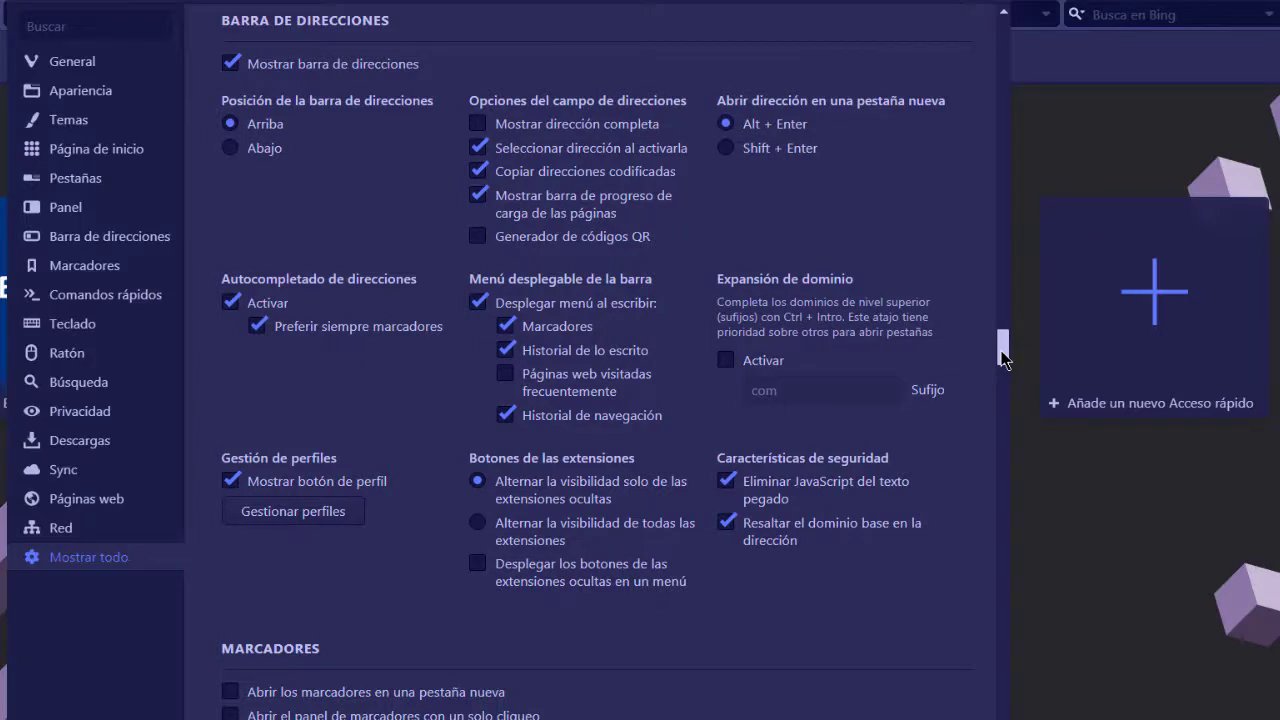
Step: Examine the Marcadores, Comandos rápidos, Teclado and Ratón settings, including the available mouse gestures
{"action": "left_click_drag", "start_coordinate": [1001, 352], "coordinate": [1002, 381]}
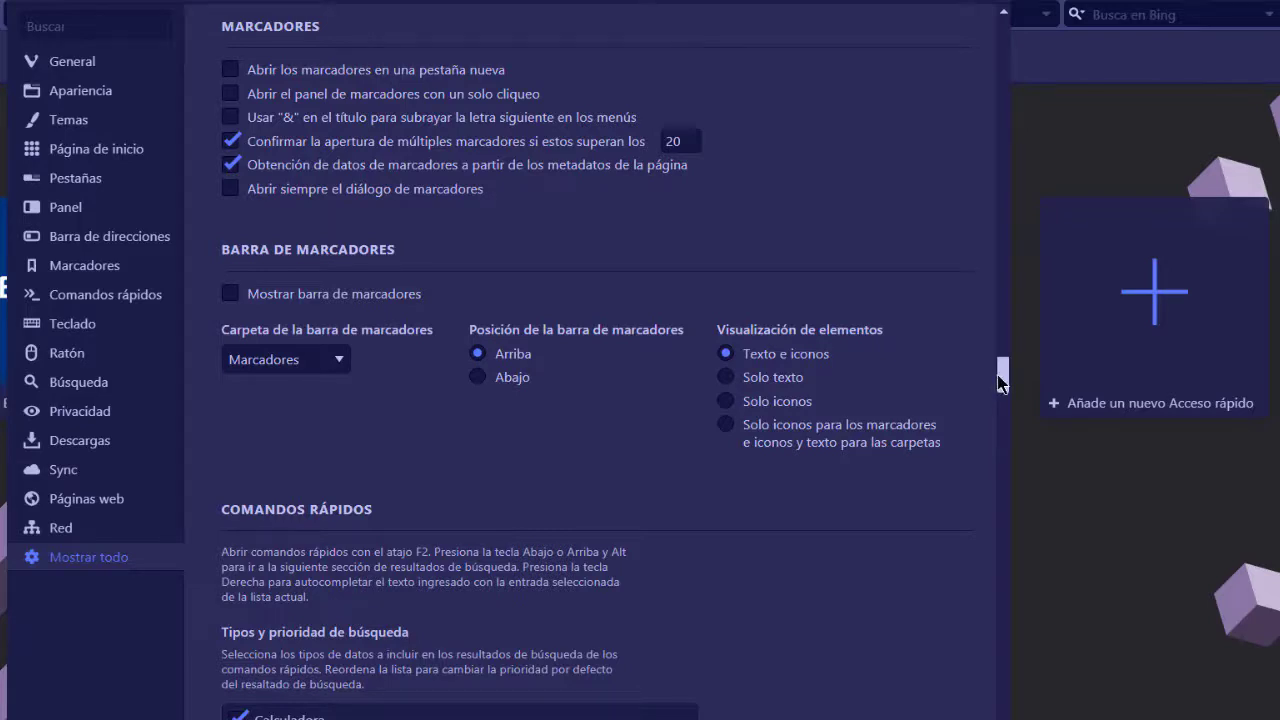
{"action": "left_click_drag", "start_coordinate": [1000, 382], "coordinate": [1000, 396]}
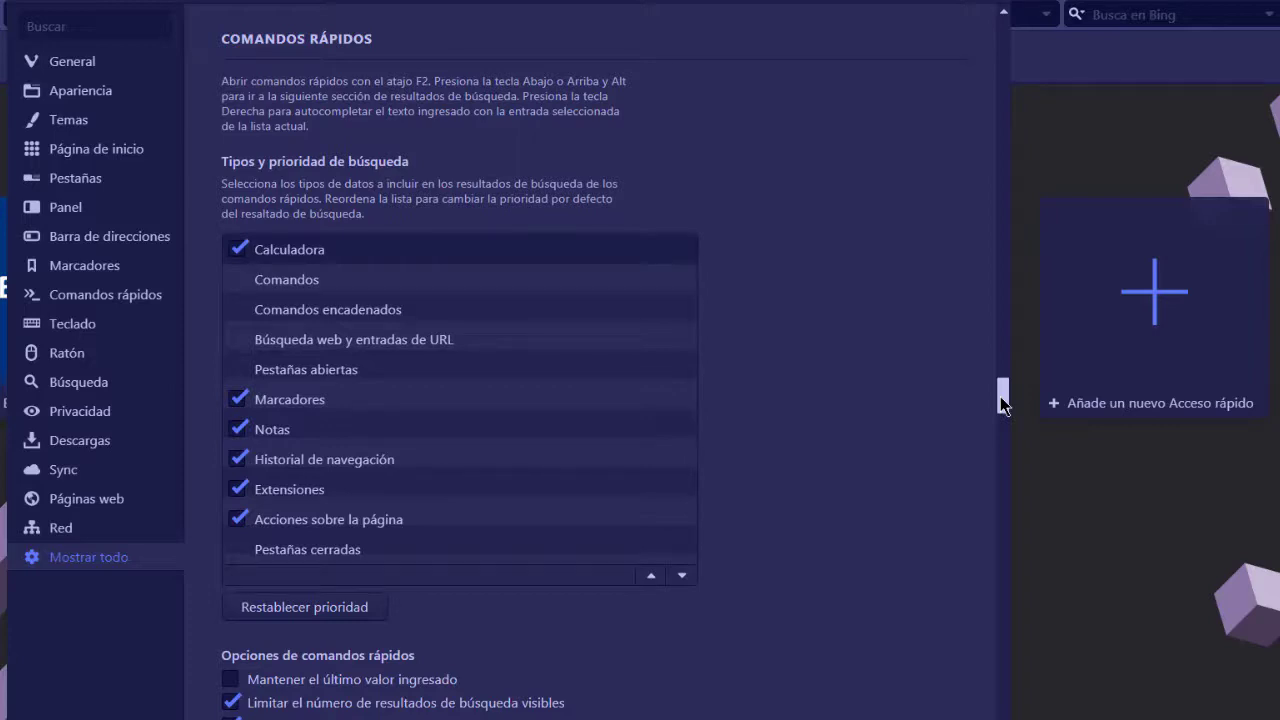
{"action": "left_click_drag", "start_coordinate": [1000, 396], "coordinate": [995, 427]}
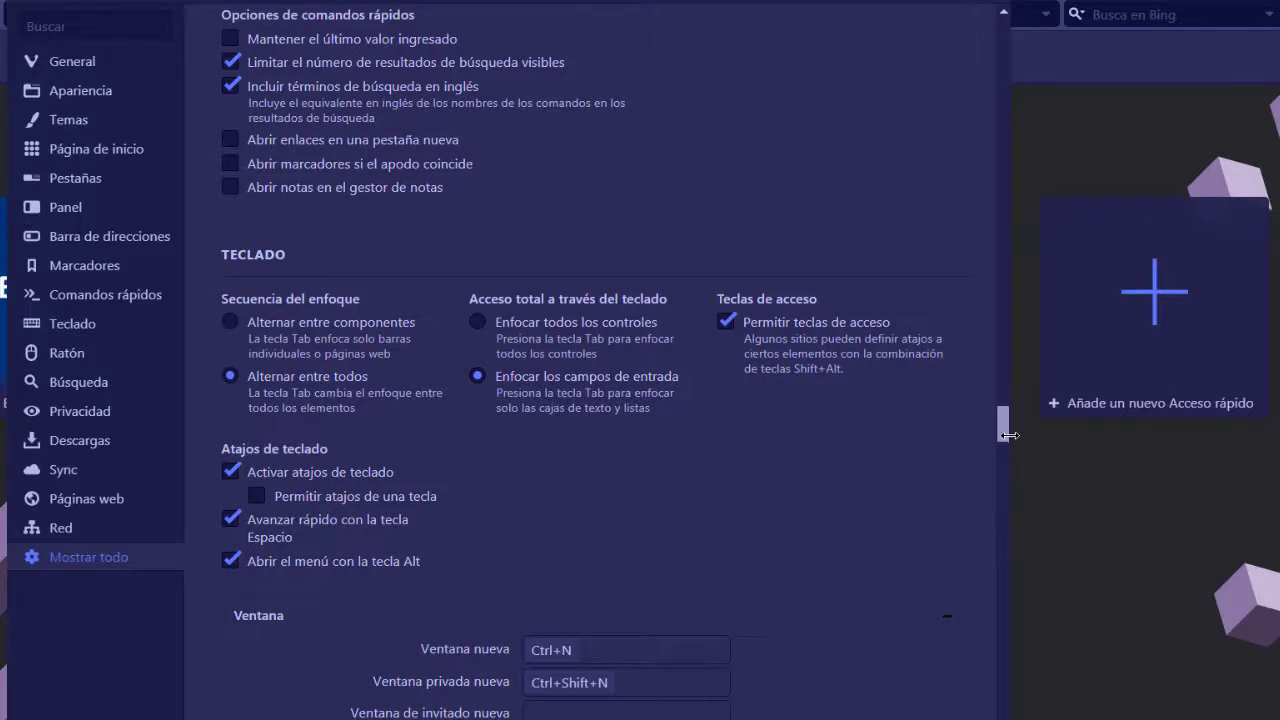
{"action": "left_click_drag", "start_coordinate": [1000, 428], "coordinate": [988, 528]}
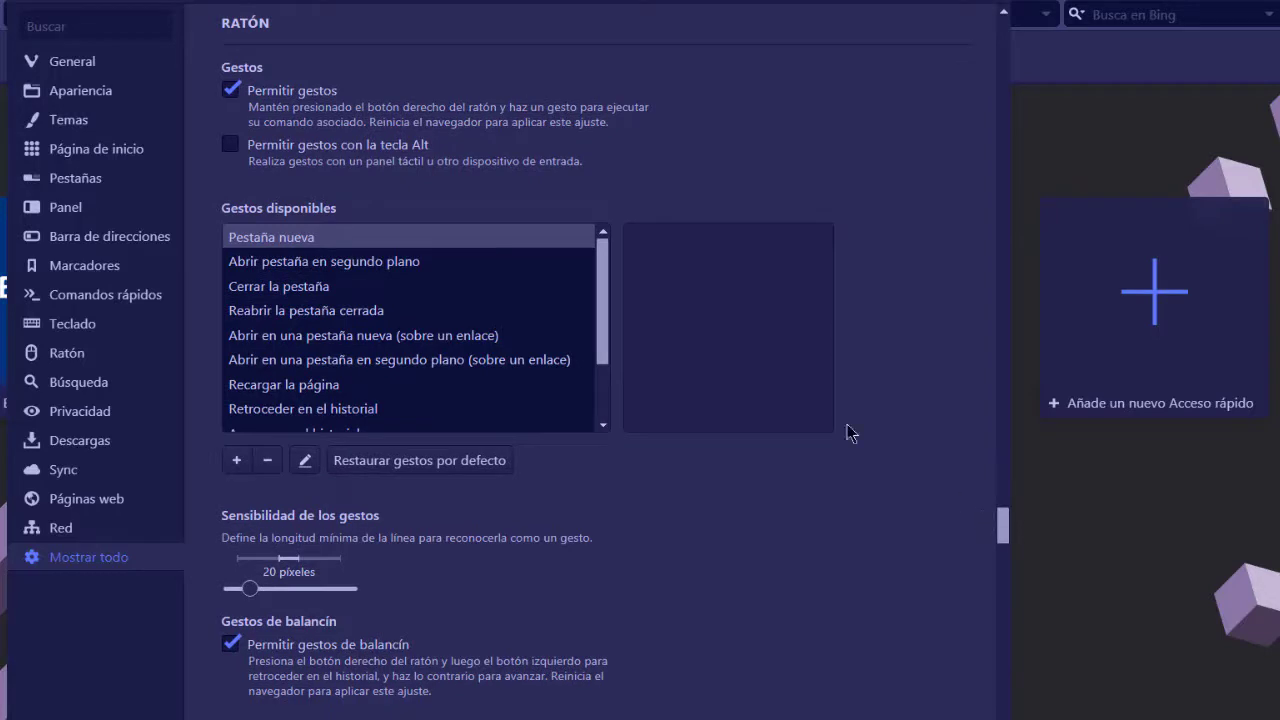
{"action": "left_click_drag", "start_coordinate": [594, 316], "coordinate": [604, 282]}
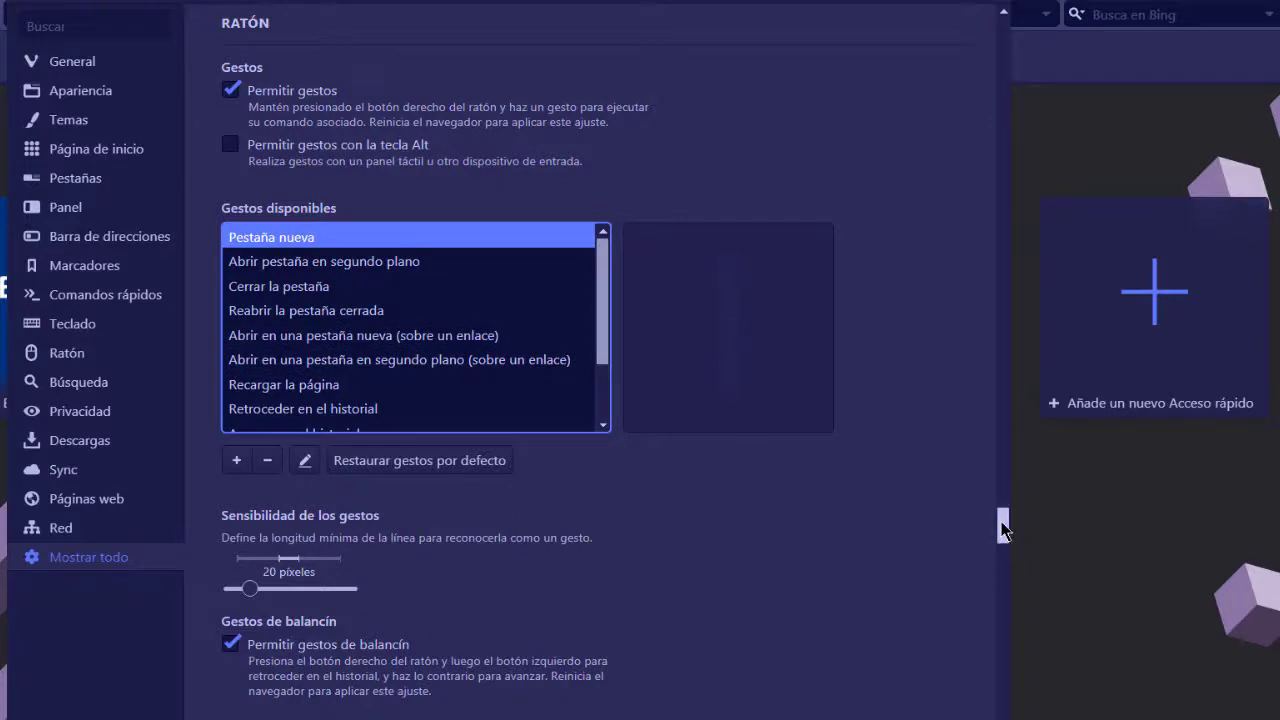
Step: Examine the Búsqueda settings, including the engines offered as default and for private windows
{"action": "left_click_drag", "start_coordinate": [1003, 530], "coordinate": [1000, 557]}
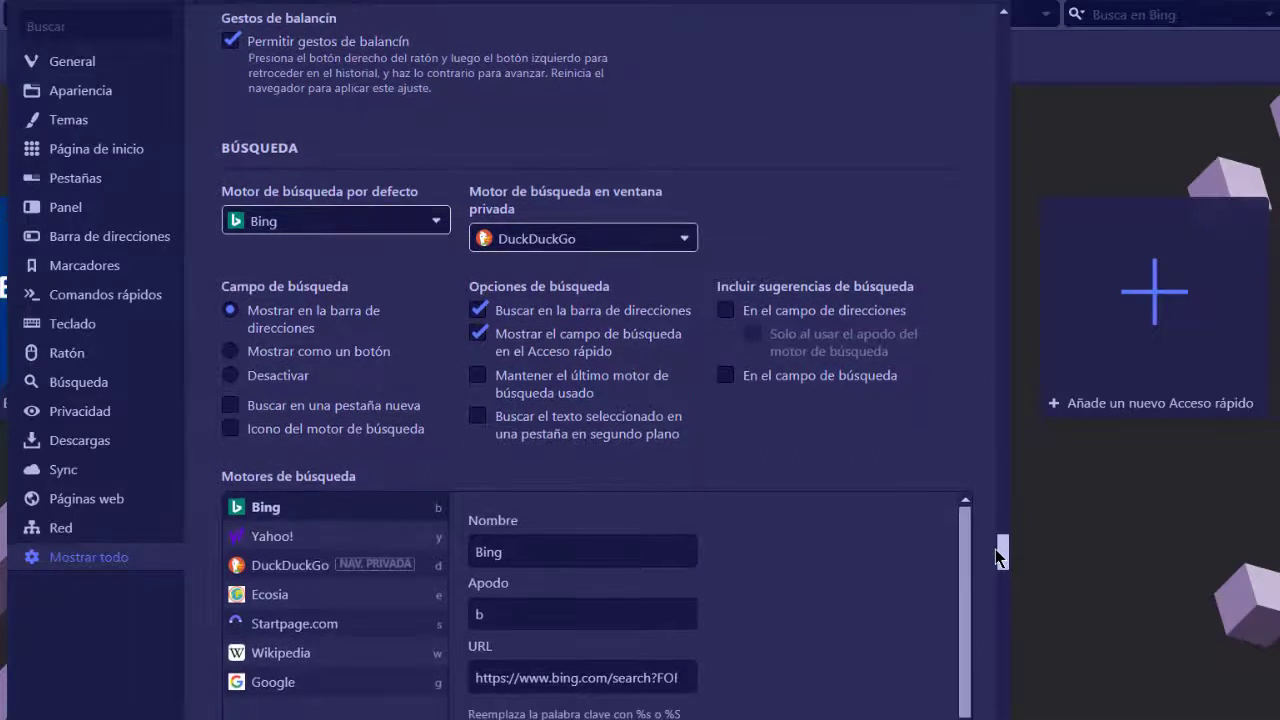
{"action": "left_click", "coordinate": [428, 222]}
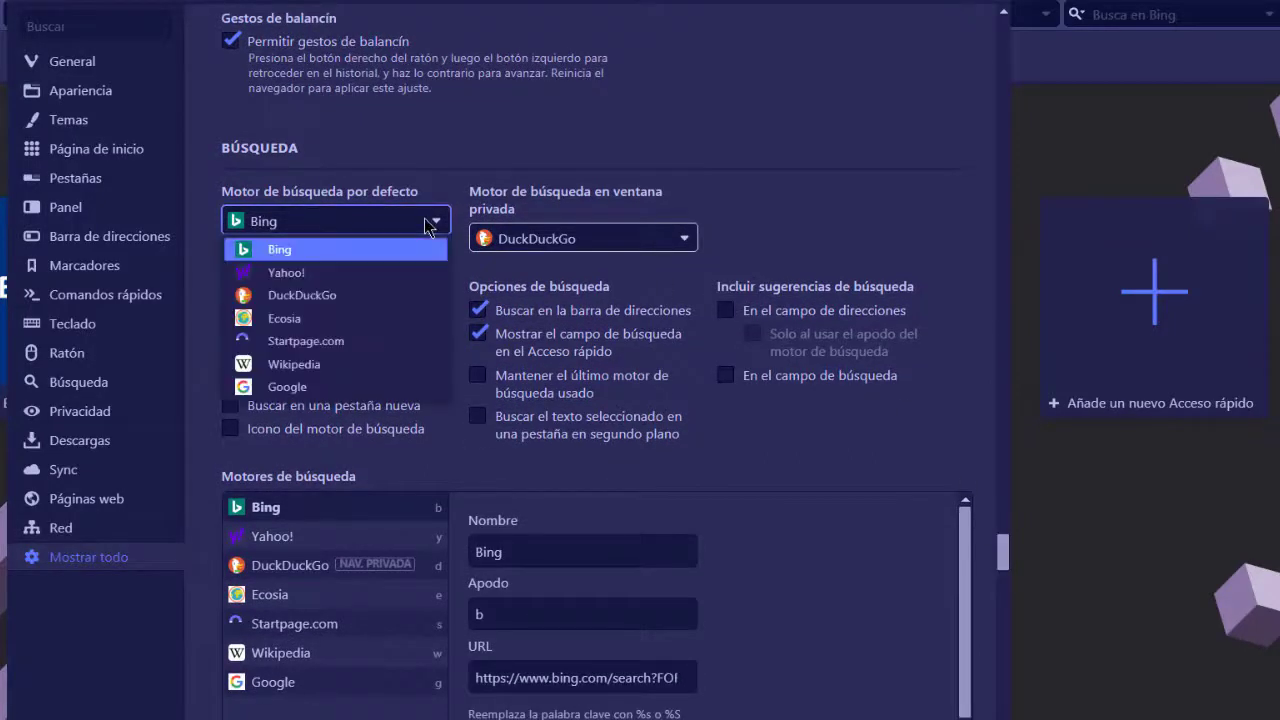
{"action": "left_click", "coordinate": [428, 222]}
{"action": "left_click", "coordinate": [611, 239]}
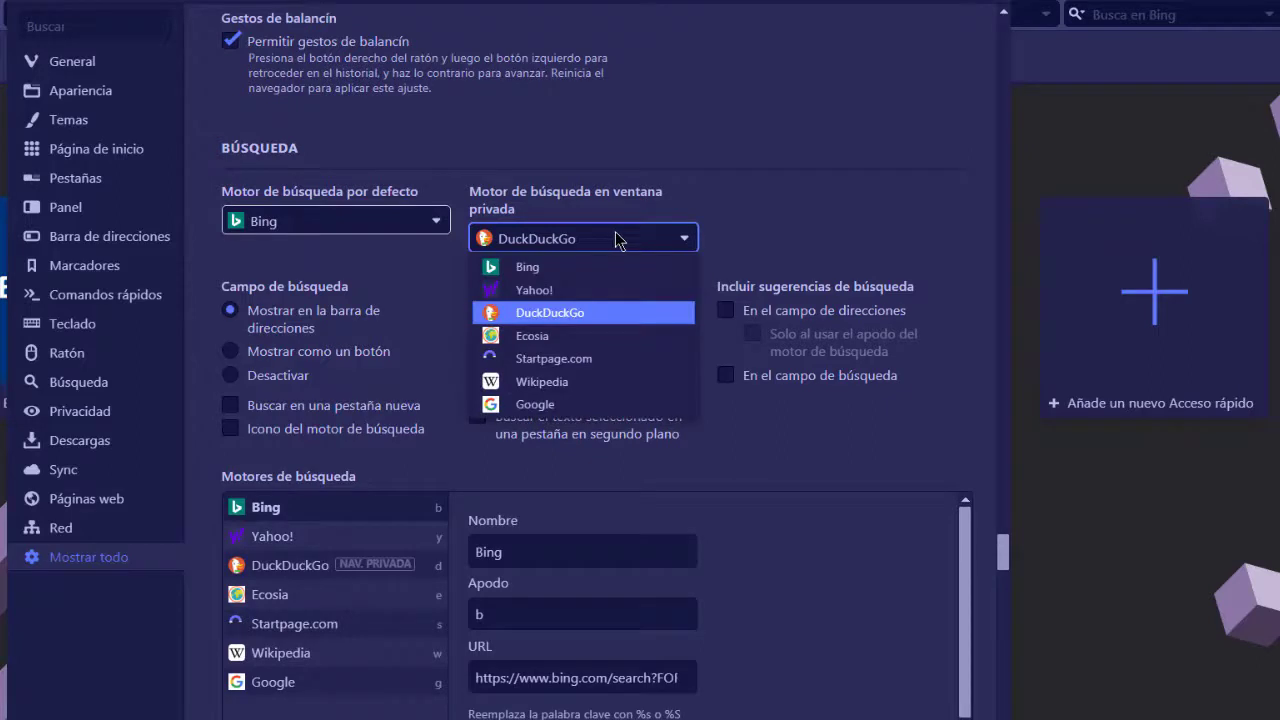
{"action": "left_click", "coordinate": [613, 240]}
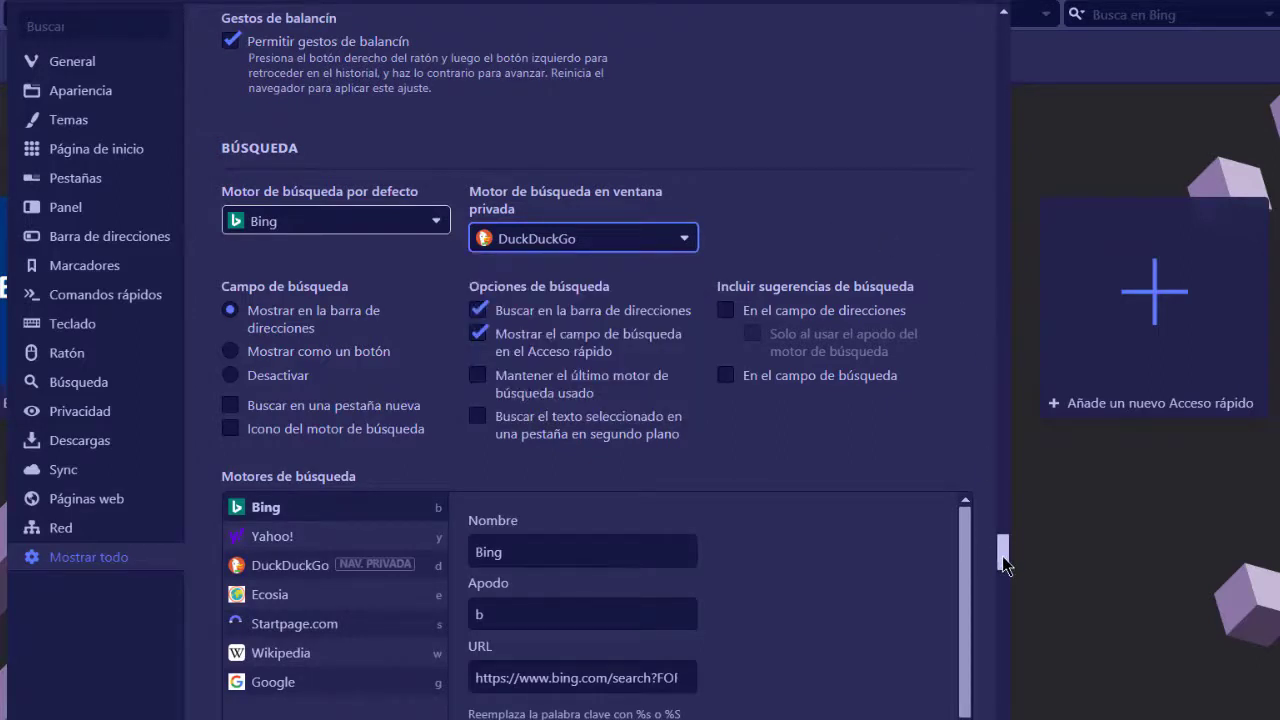
Step: Examine the Motores de búsqueda list and the options available for Startpage.com
{"action": "left_click_drag", "start_coordinate": [1002, 556], "coordinate": [1003, 584]}
{"action": "right_click", "coordinate": [293, 220]}
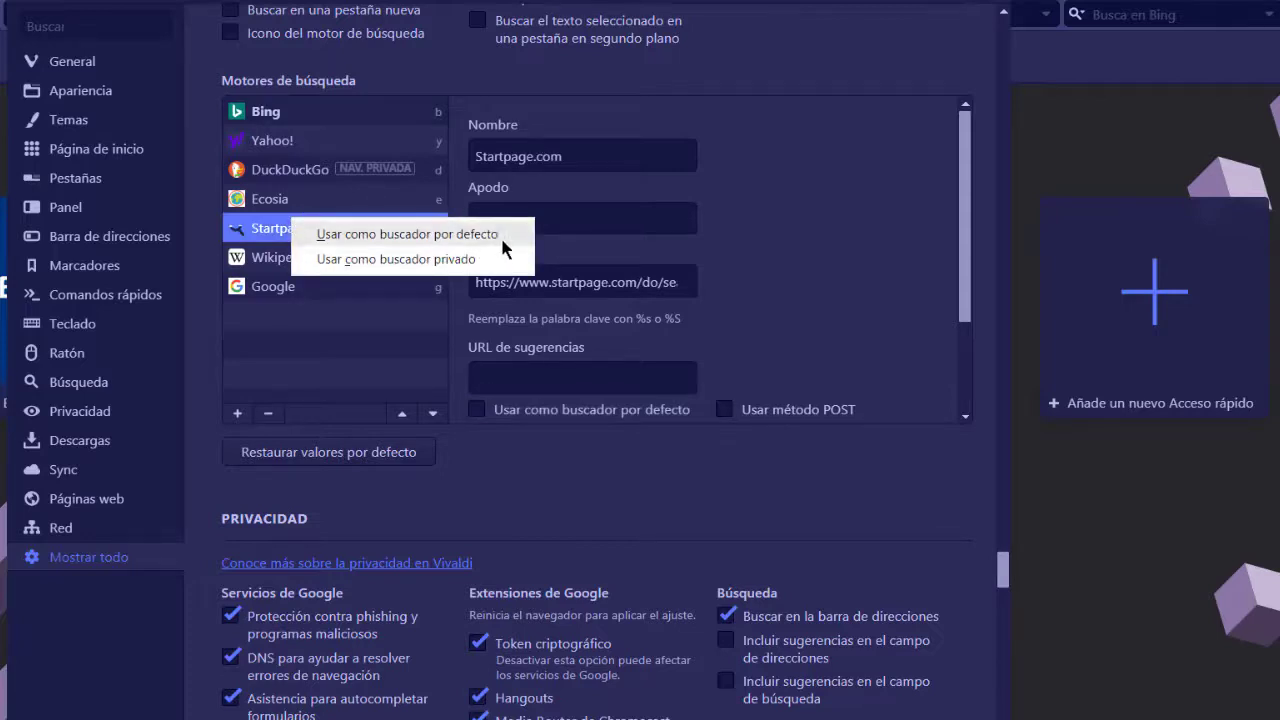
{"action": "left_click", "coordinate": [968, 254]}
{"action": "scroll", "coordinate": [966, 277], "scroll_direction": "down", "scroll_amount": 1}
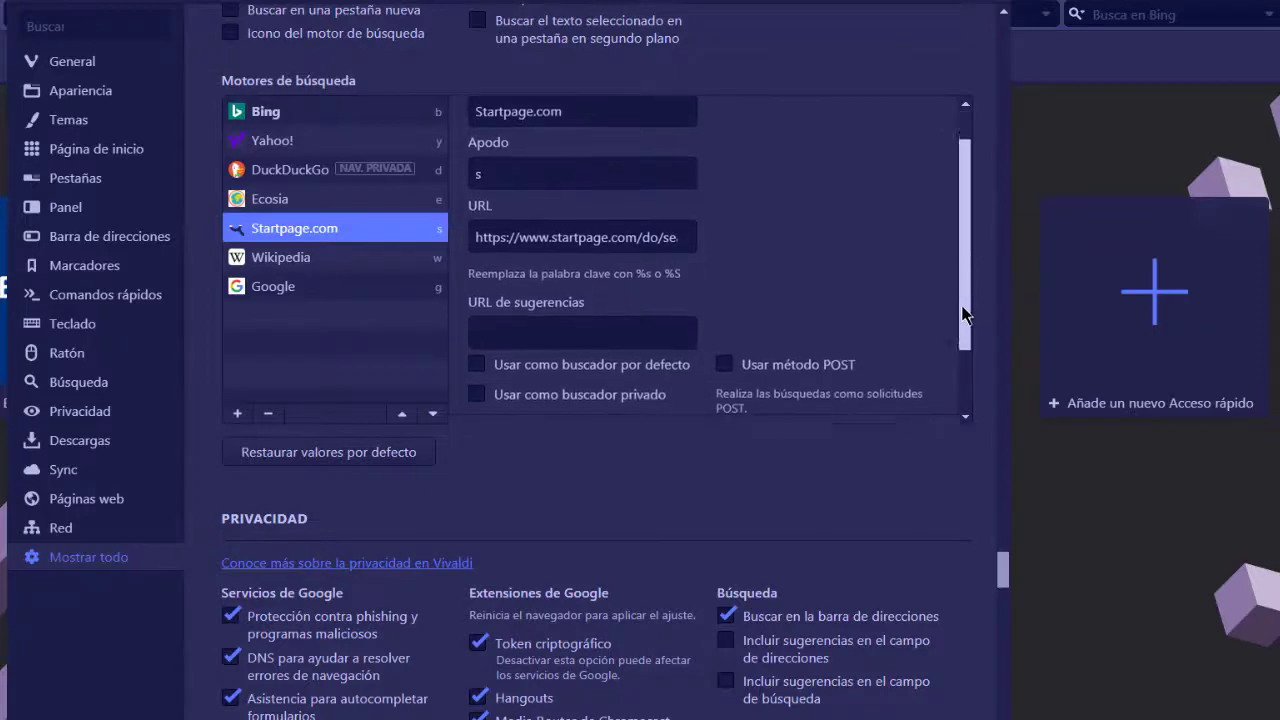
{"action": "scroll", "coordinate": [966, 314], "scroll_direction": "down", "scroll_amount": 2}
{"action": "scroll", "coordinate": [1003, 578], "scroll_direction": "down", "scroll_amount": 1}
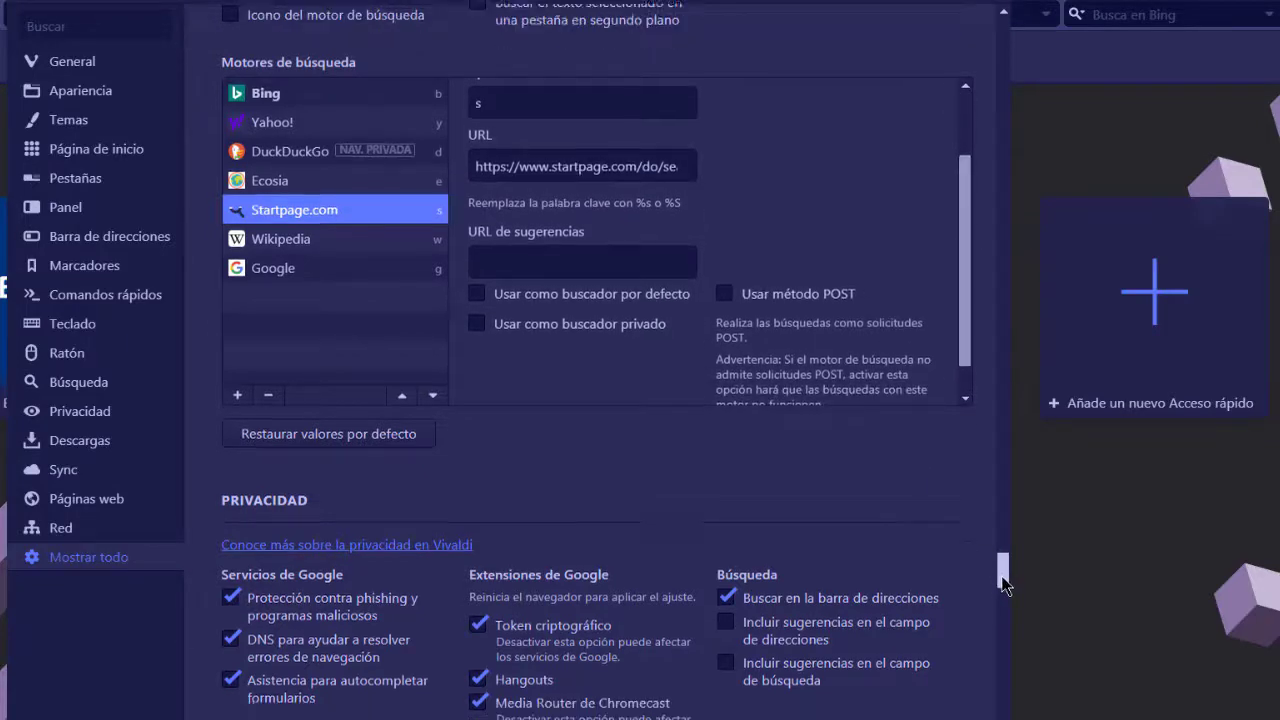
Step: Examine the Privacidad, Bloqueo de rastreadores y anuncios, Contraseñas and Cookies settings
{"action": "scroll", "coordinate": [1003, 578], "scroll_direction": "down", "scroll_amount": 5}
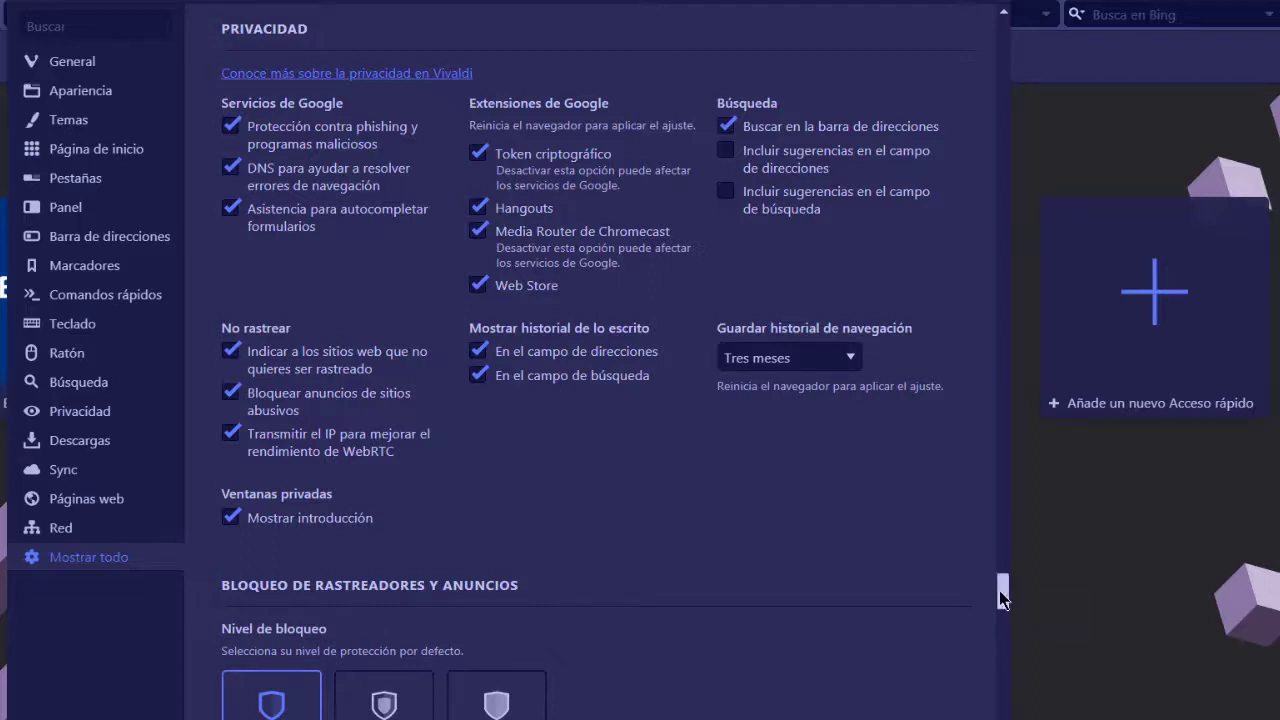
{"action": "left_click_drag", "start_coordinate": [1000, 598], "coordinate": [993, 615]}
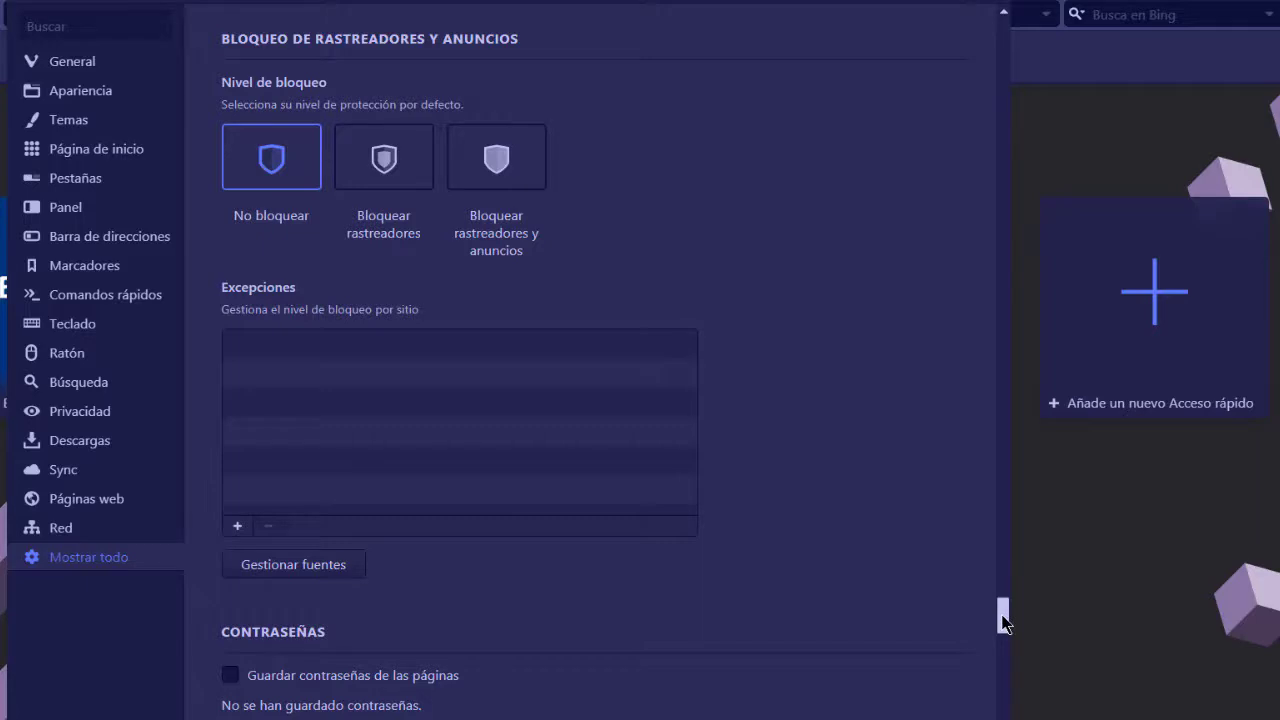
{"action": "left_click_drag", "start_coordinate": [1001, 616], "coordinate": [1001, 643]}
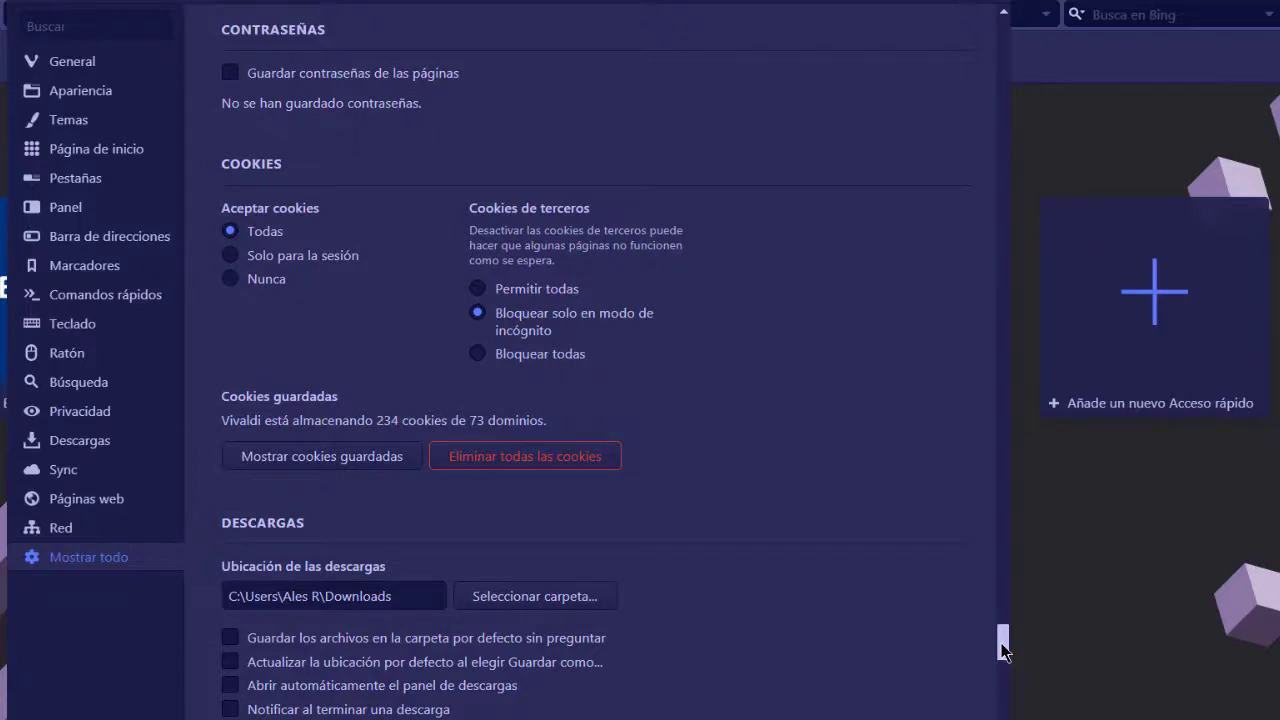
Step: Examine the Páginas web, Complementos, Modo lectura, Captura de imagen and Fuentes settings, and close the settings window
{"action": "left_click_drag", "start_coordinate": [1000, 641], "coordinate": [1003, 700]}
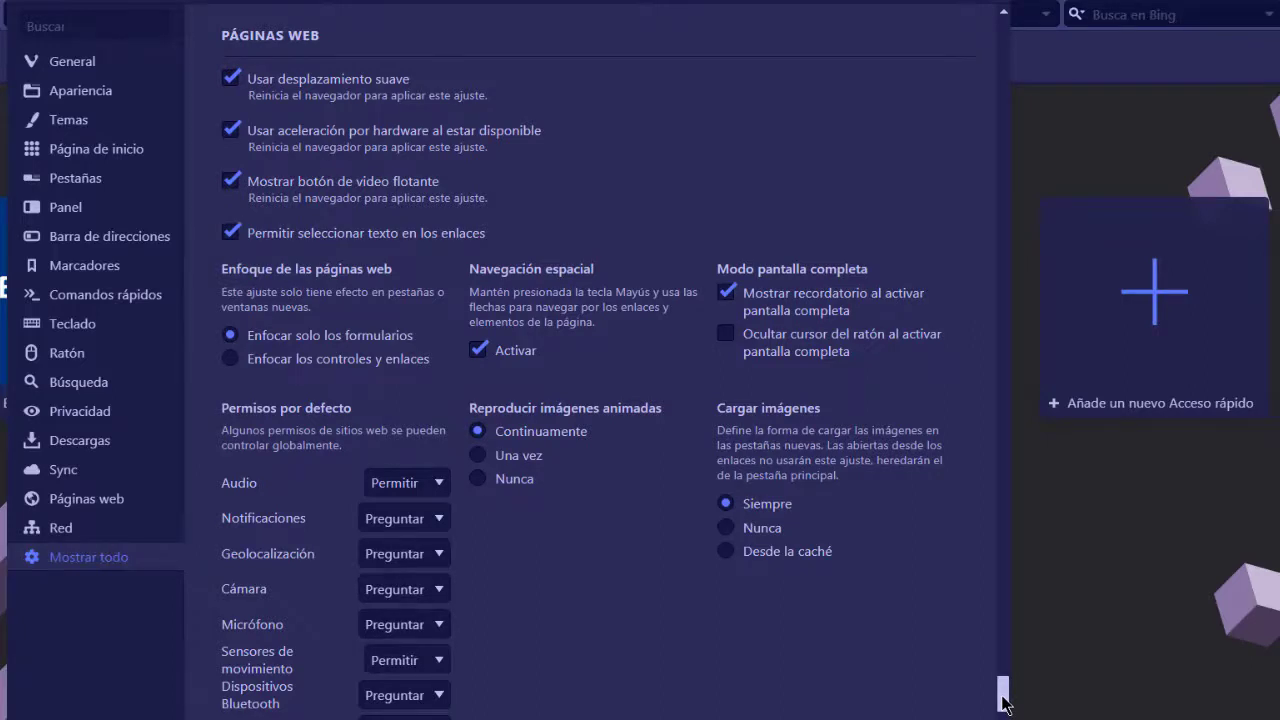
{"action": "left_click_drag", "start_coordinate": [1003, 700], "coordinate": [1003, 707]}
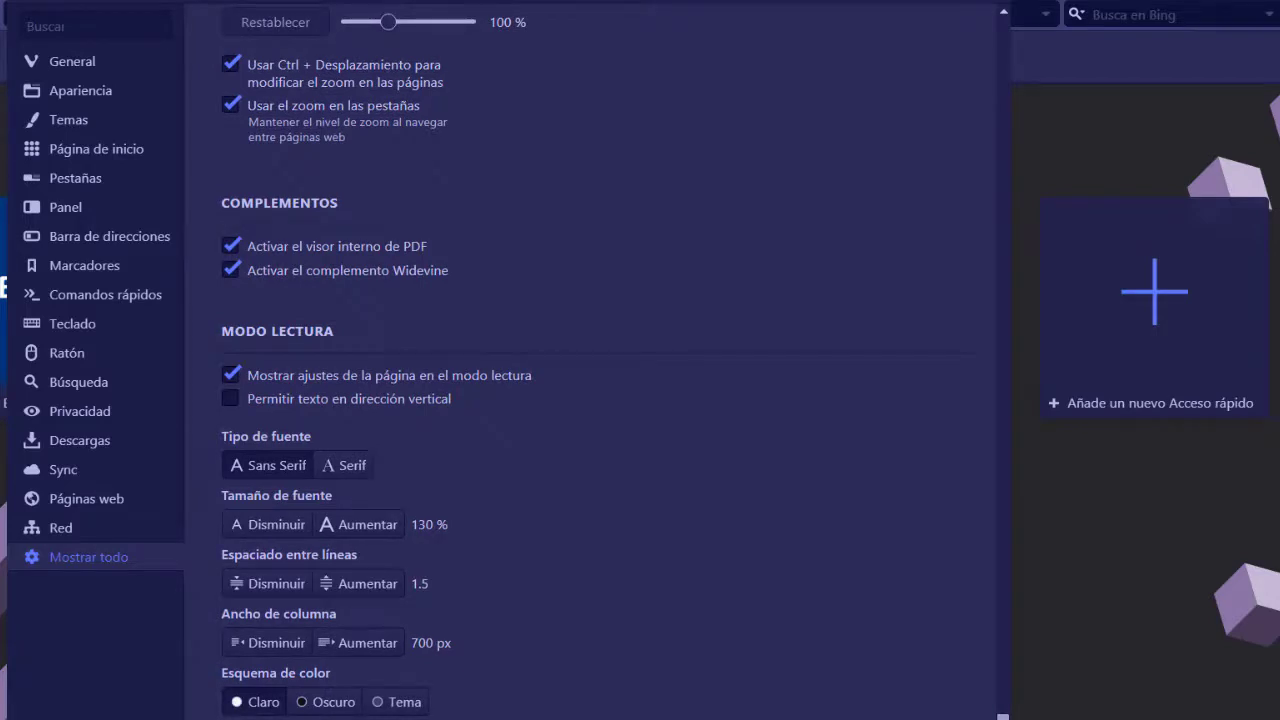
{"action": "scroll", "coordinate": [590, 360], "scroll_direction": "down", "scroll_amount": 2}
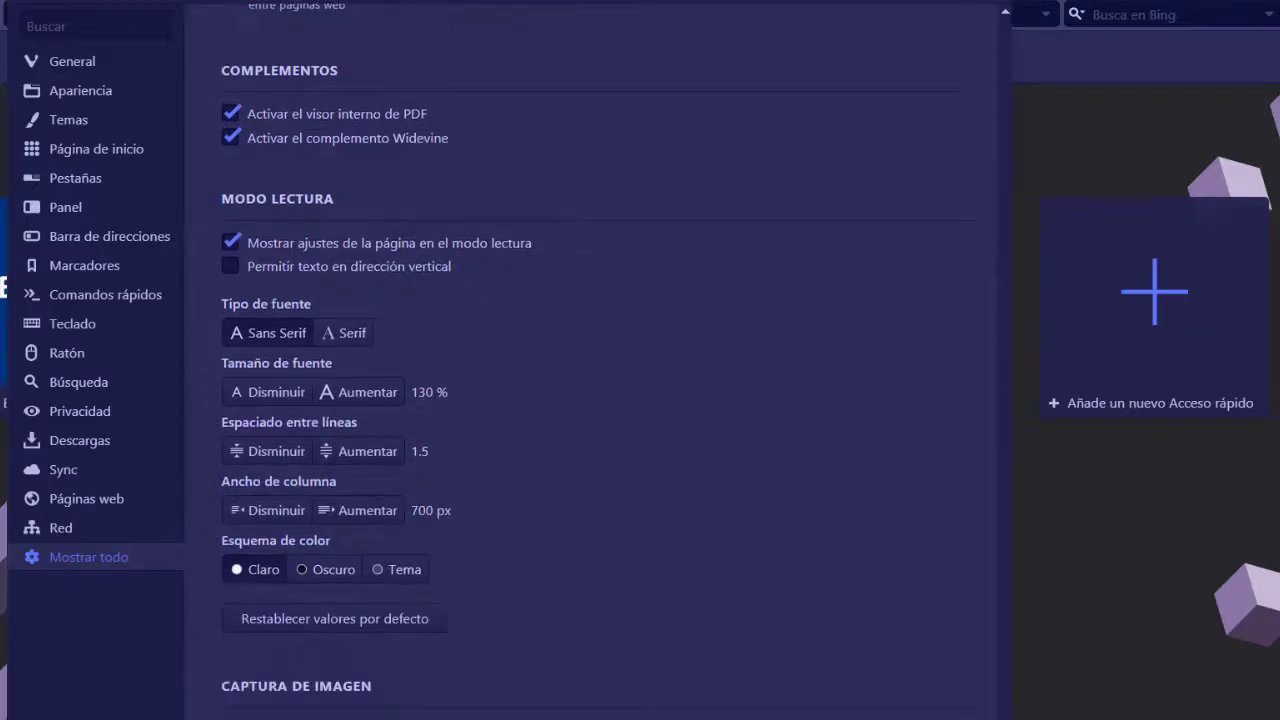
{"action": "scroll", "coordinate": [590, 360], "scroll_direction": "down", "scroll_amount": 1}
{"action": "scroll", "coordinate": [590, 360], "scroll_direction": "down", "scroll_amount": 4}
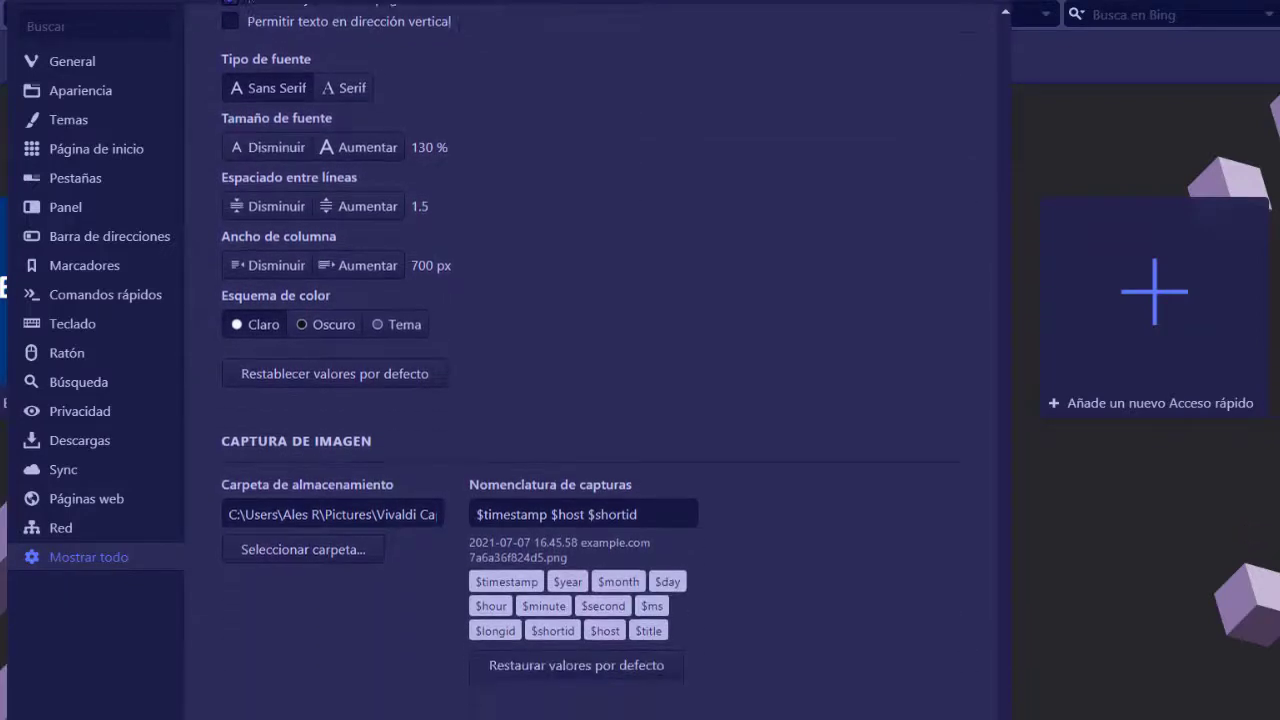
{"action": "scroll", "coordinate": [590, 360], "scroll_direction": "down", "scroll_amount": 2}
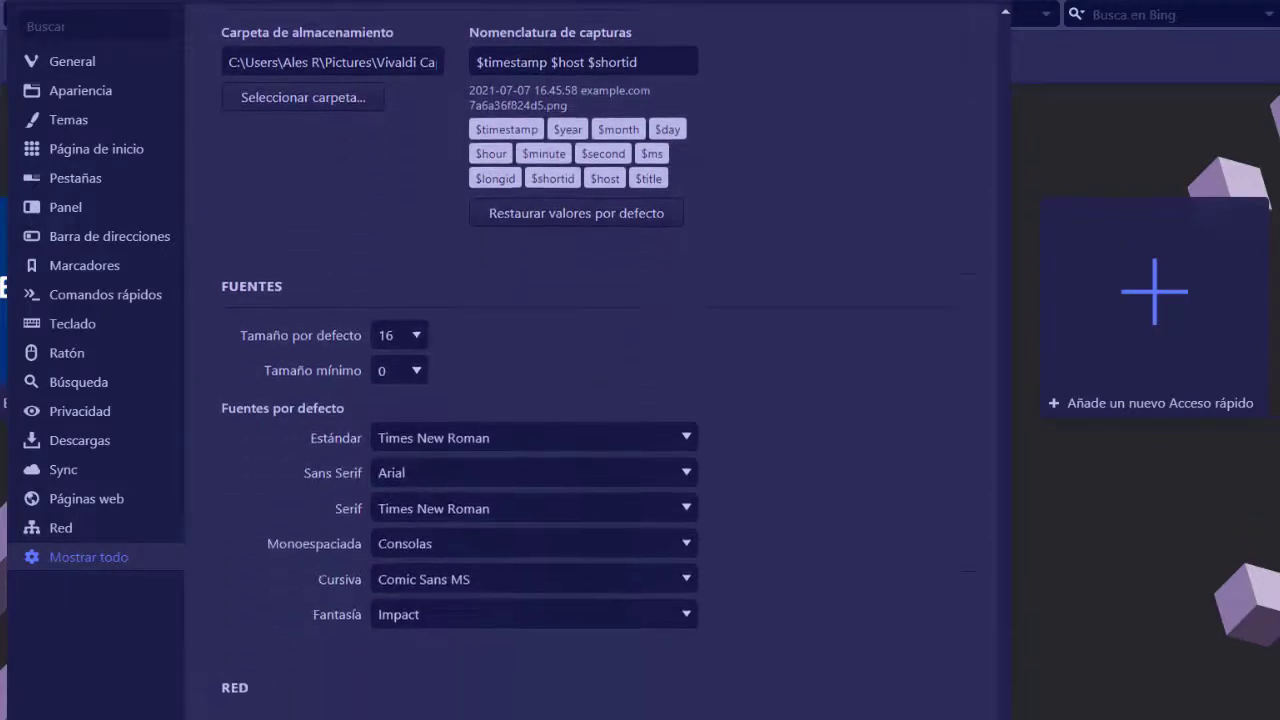
{"action": "scroll", "coordinate": [1003, 680], "scroll_direction": "up", "scroll_amount": 20}
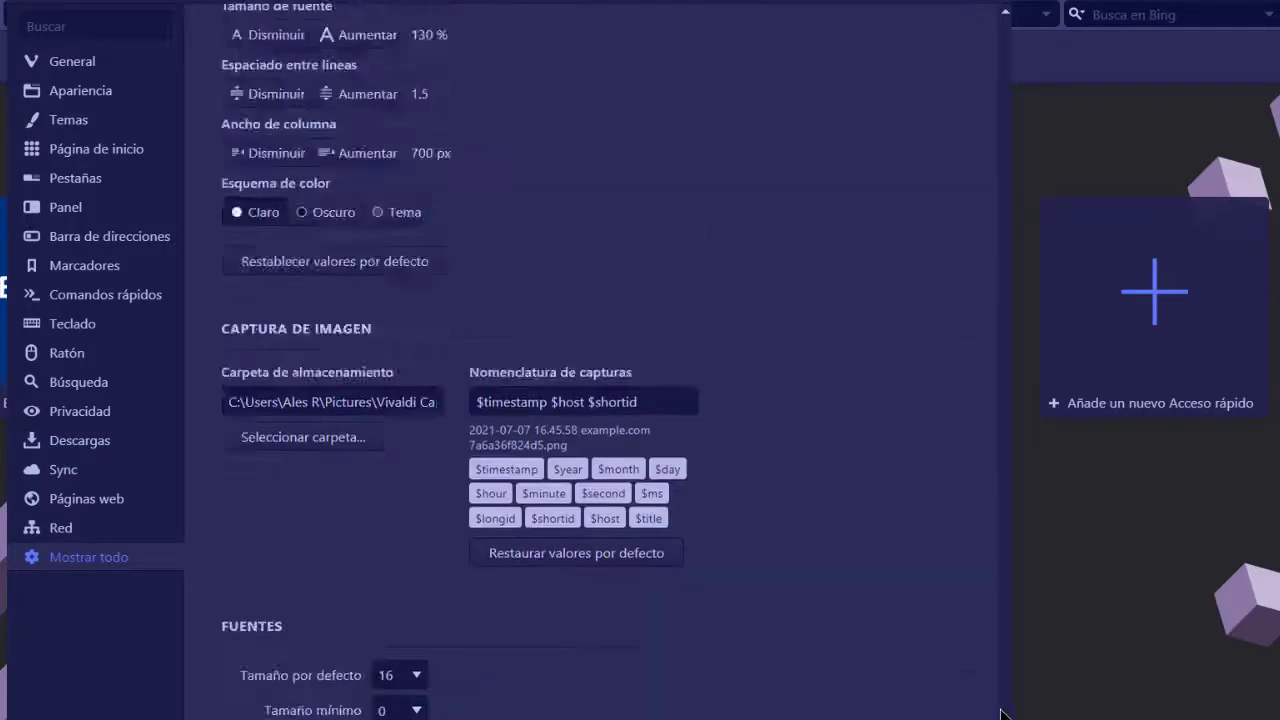
{"action": "scroll", "coordinate": [1003, 680], "scroll_direction": "down", "scroll_amount": 5}
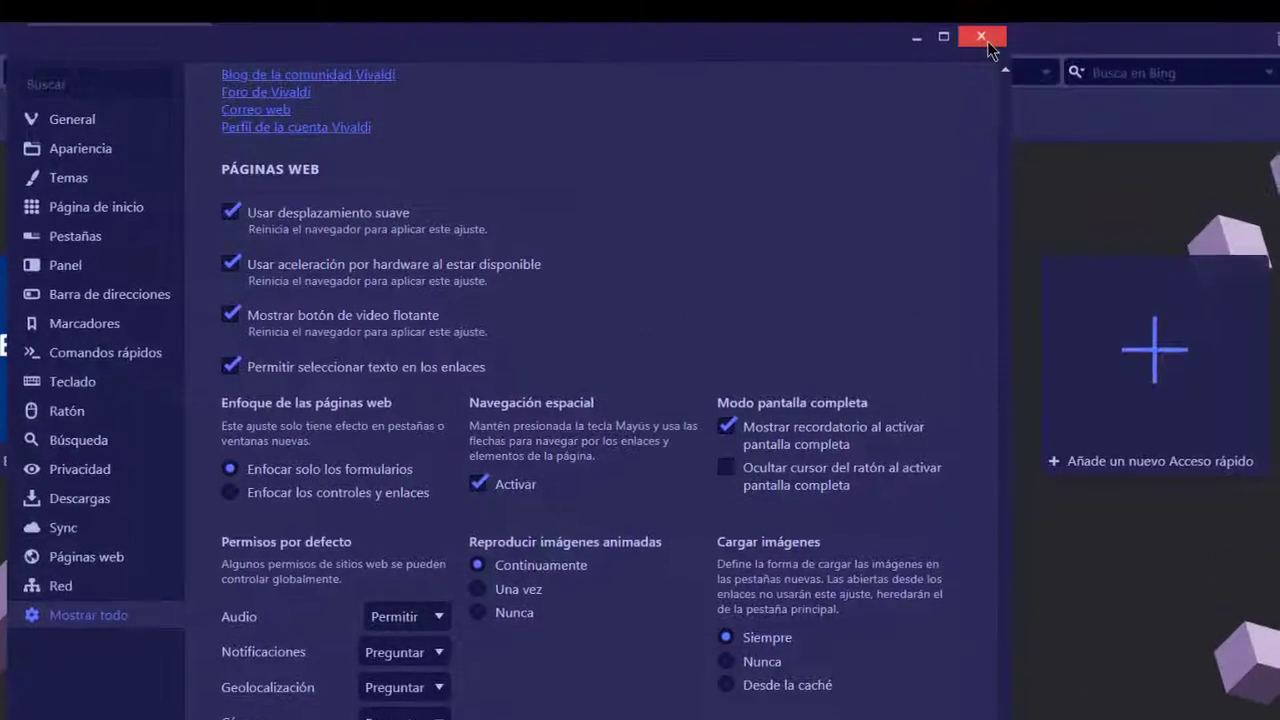
{"action": "left_click", "coordinate": [984, 40]}
Step: Examine the commands available for the Página de inicio tab, including the Mover pestaña choices, and dismiss them
{"action": "right_click", "coordinate": [194, 28]}
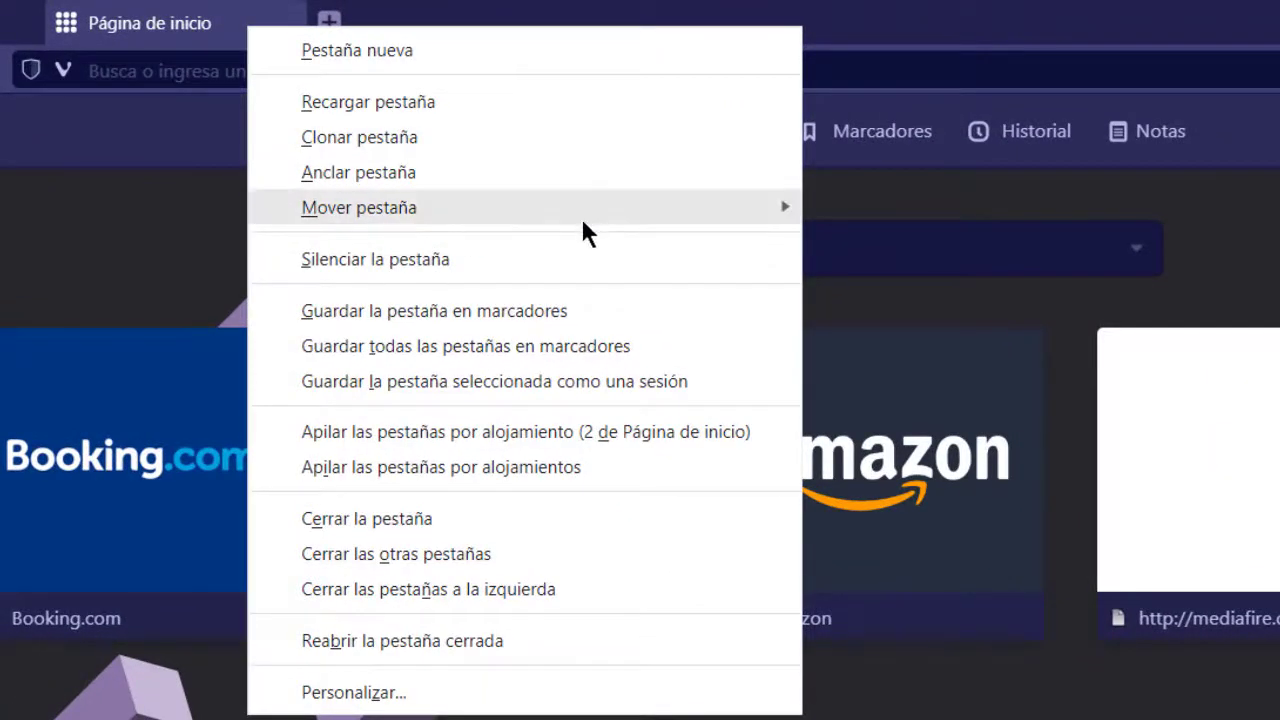
{"action": "mouse_move", "coordinate": [588, 218]}
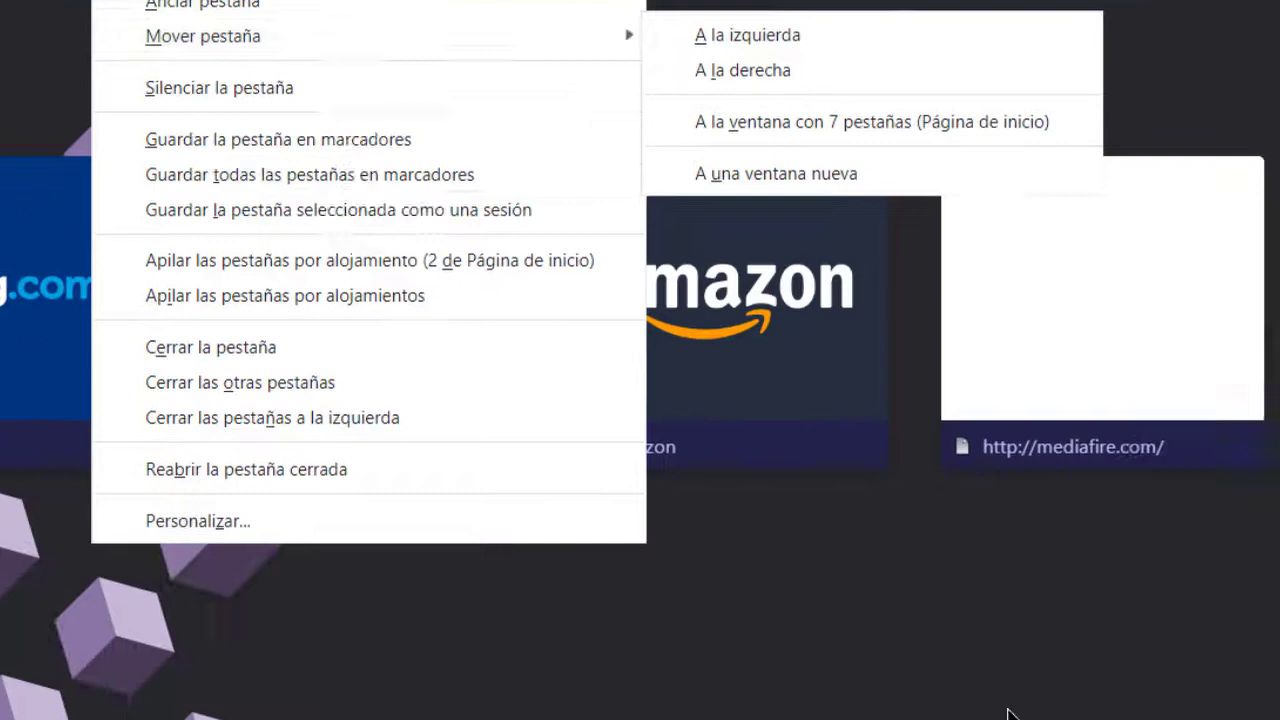
{"action": "left_click", "coordinate": [838, 478]}
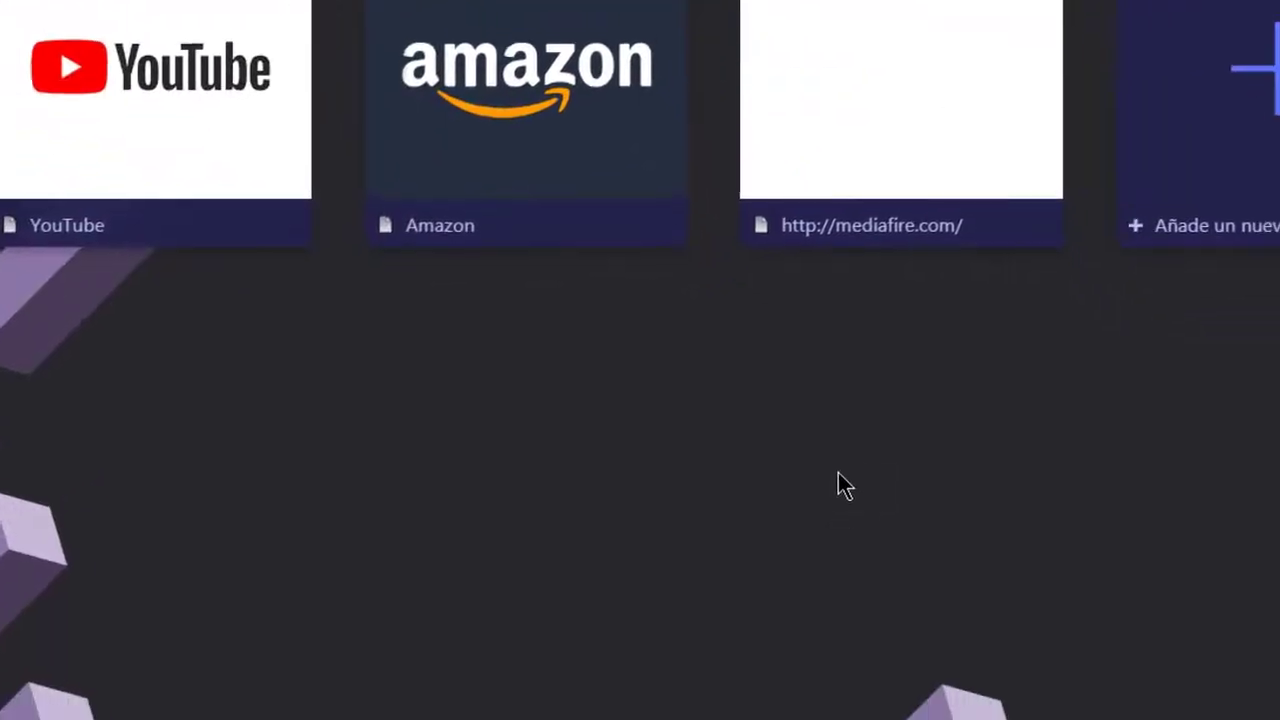
Step: Look at the Página de inicio settings through the start page background's Personalizar command and close them
{"action": "right_click", "coordinate": [693, 367]}
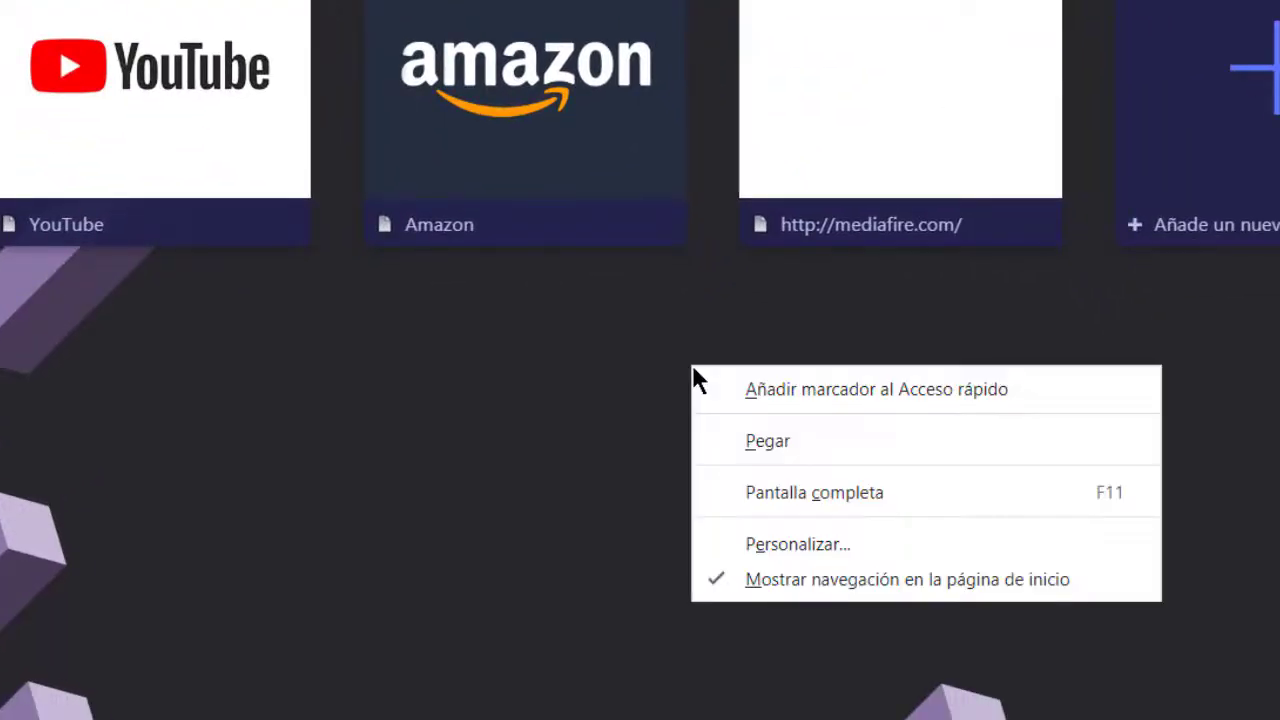
{"action": "left_click", "coordinate": [982, 544]}
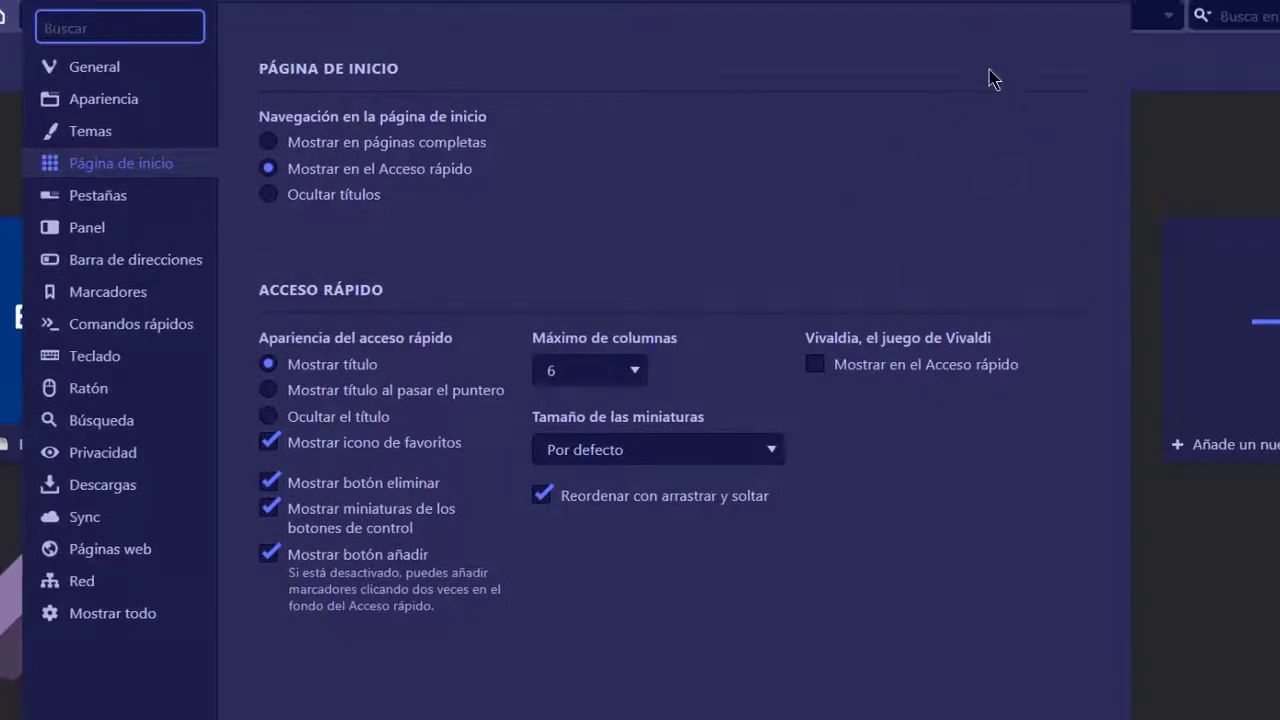
{"action": "left_click", "coordinate": [1095, 12]}
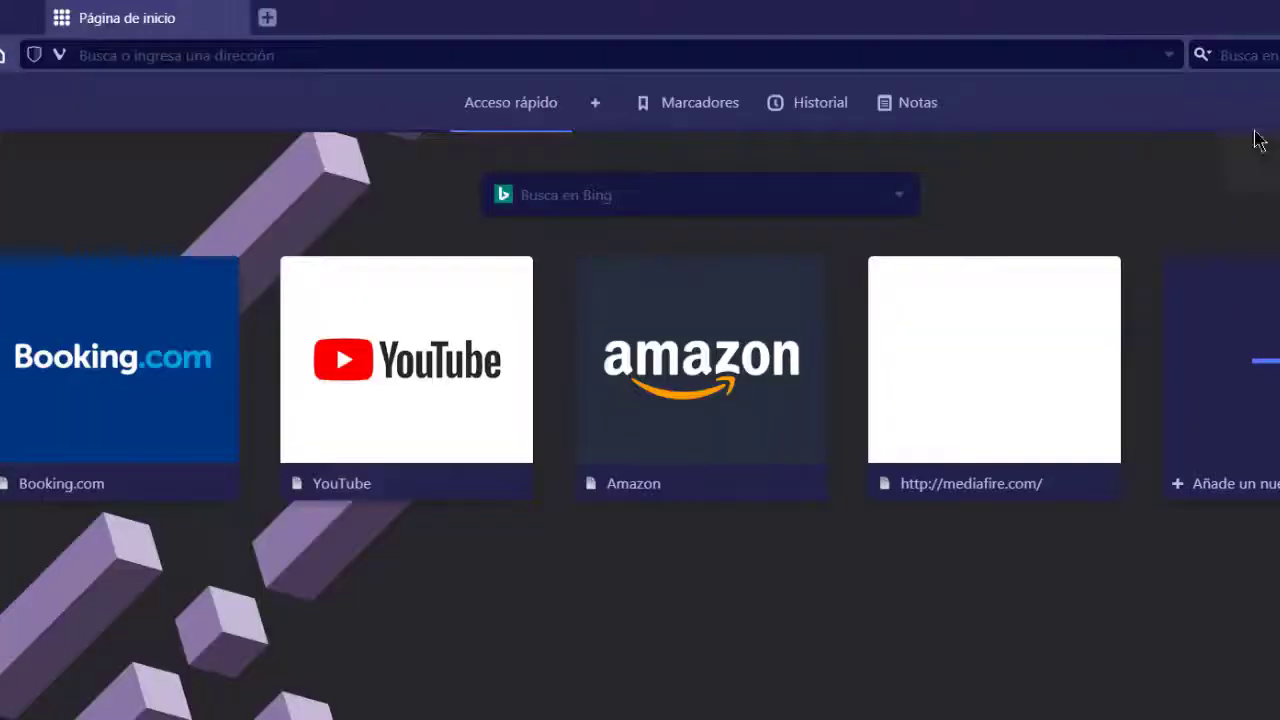